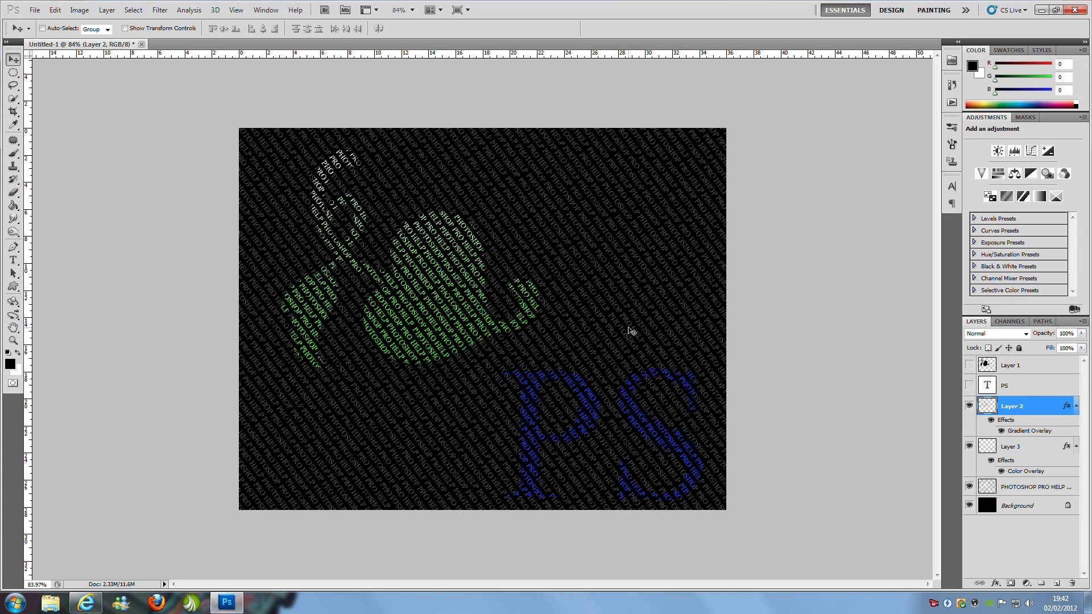
- Create a new blank document 1000 pixels wide and 800 pixels high
click(39, 11)
click(34, 17)
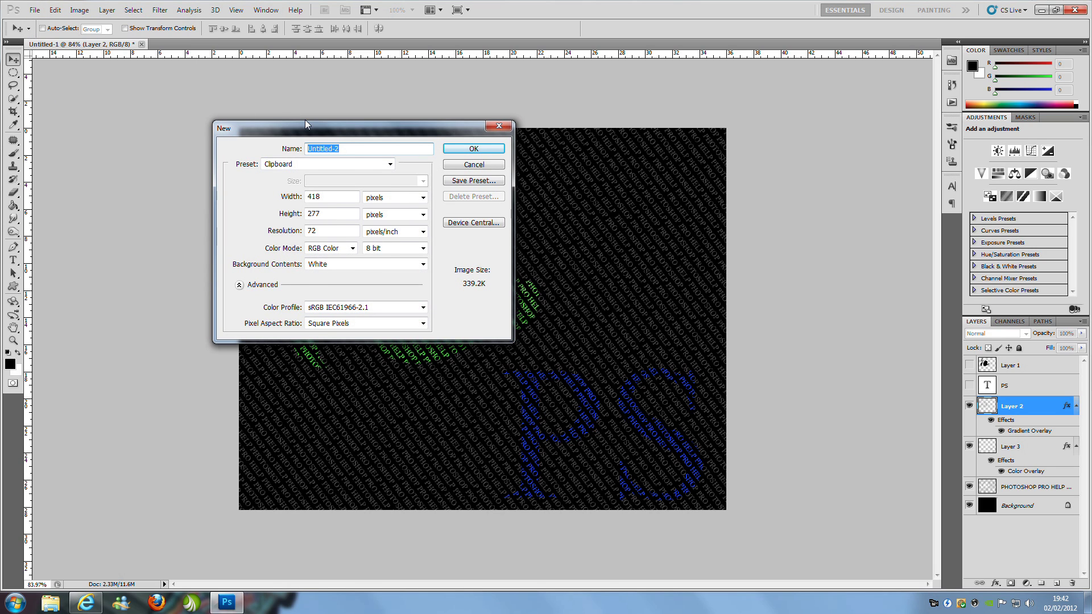
drag(305, 124, 338, 102)
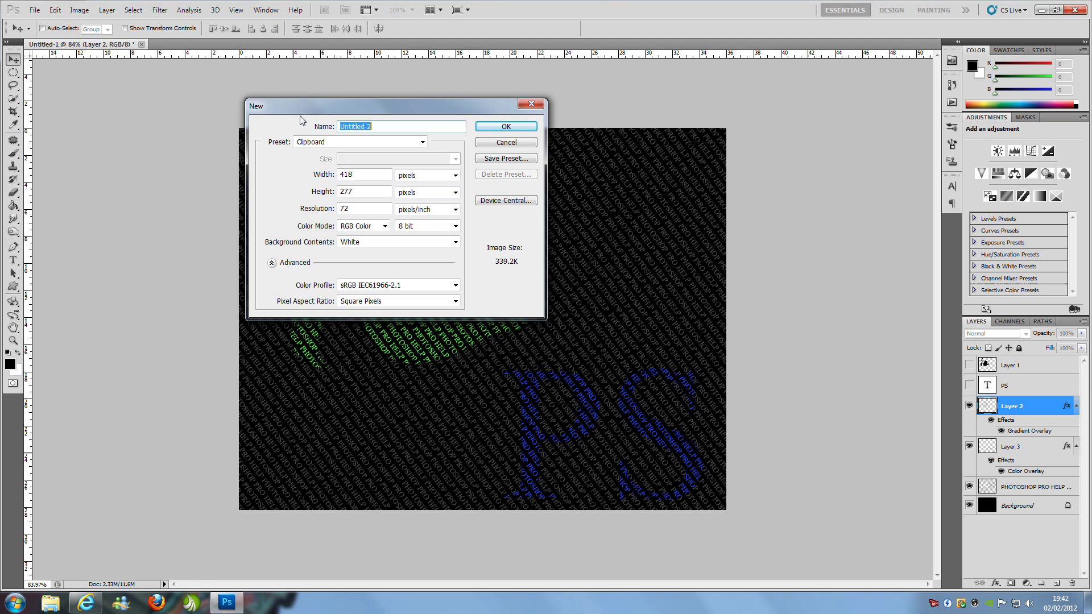
double_click(382, 174)
text(10)
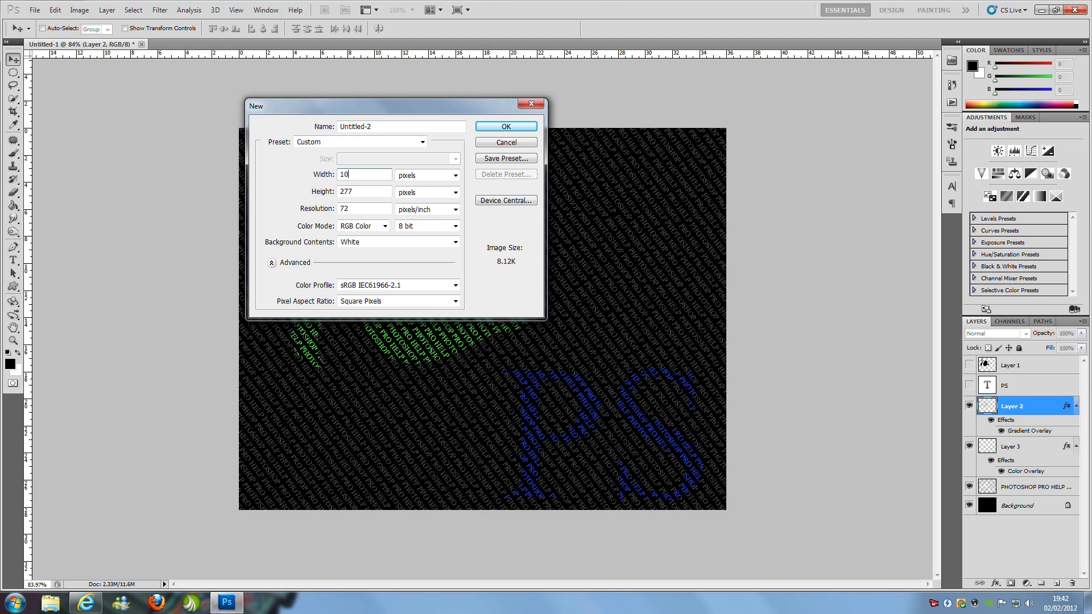
text(00)
key(Tab)
key(Tab)
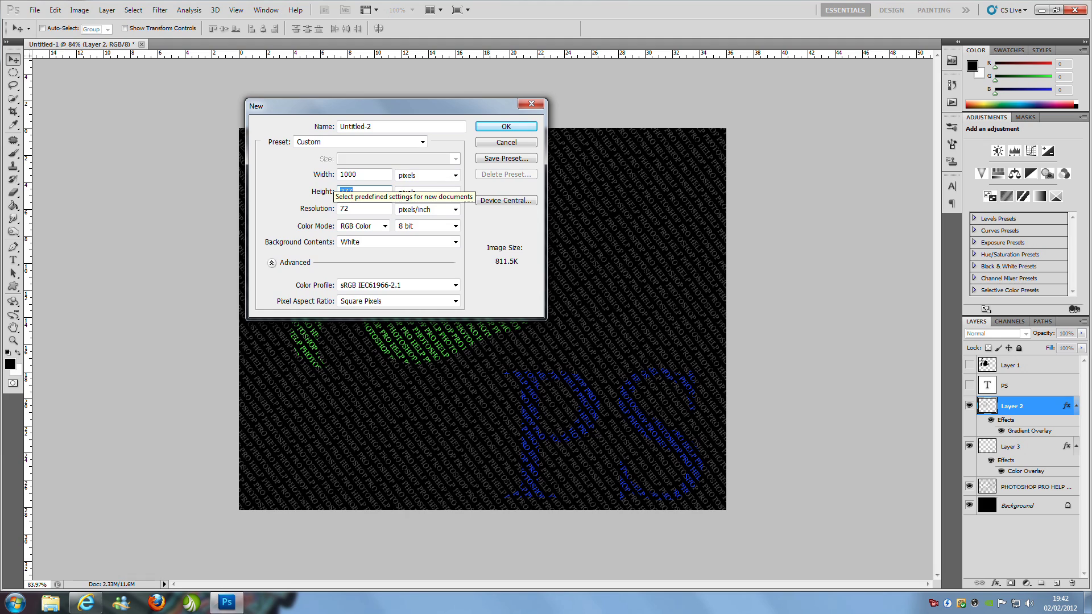
text(800)
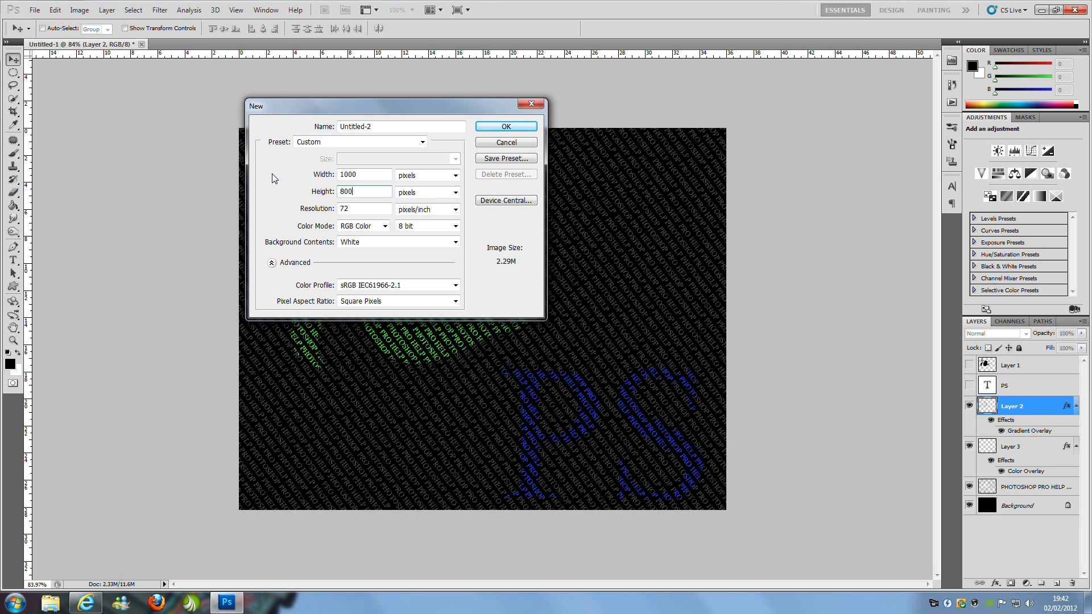
click(491, 125)
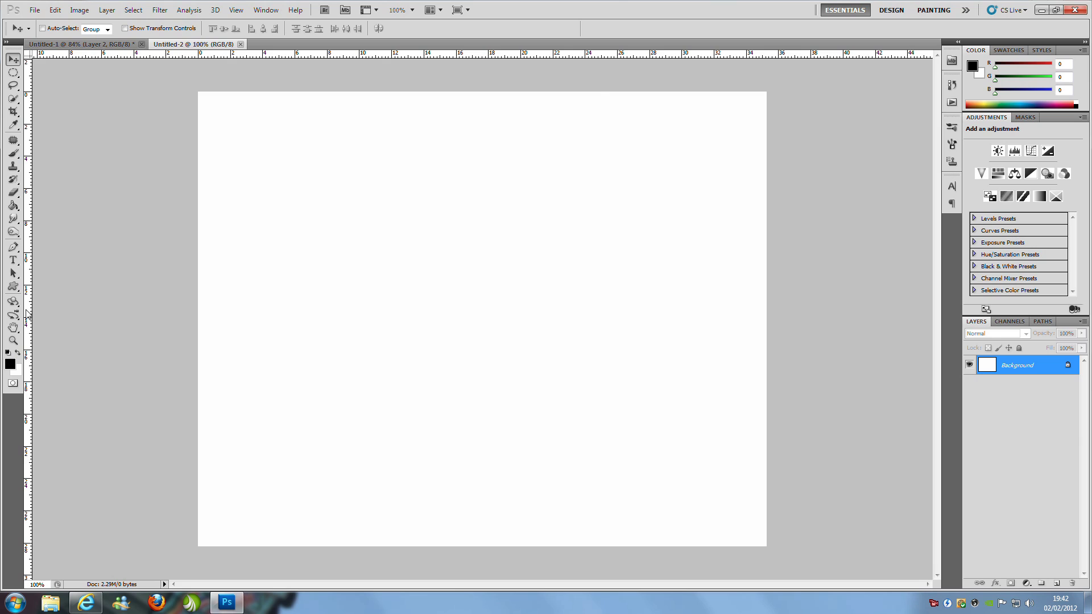
- Convert the Background into a normal layer named Layer 0 and fill it with black
click(13, 206)
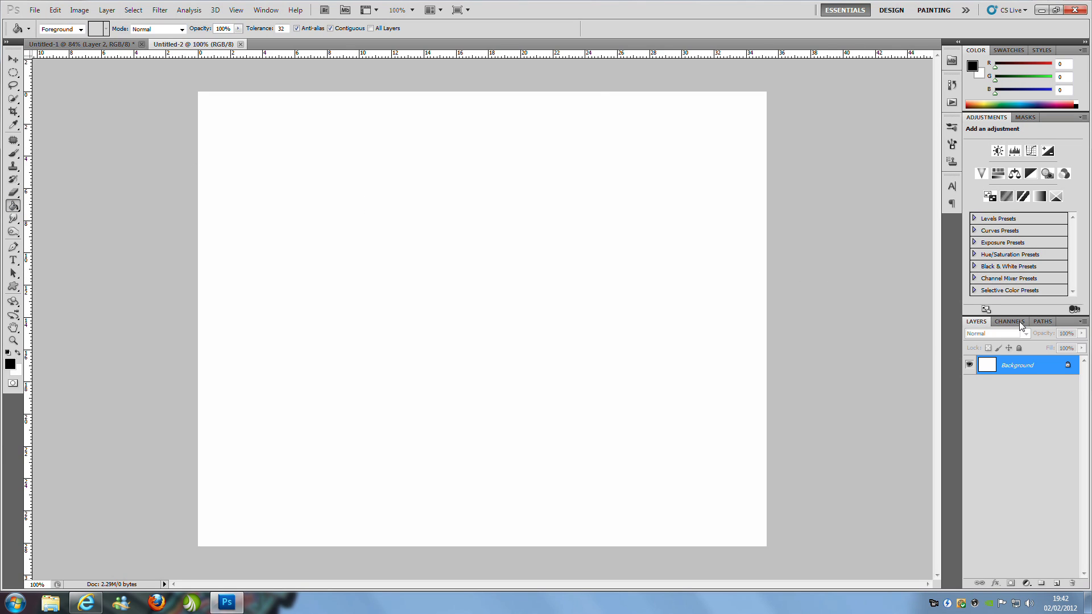
double_click(1018, 364)
click(454, 189)
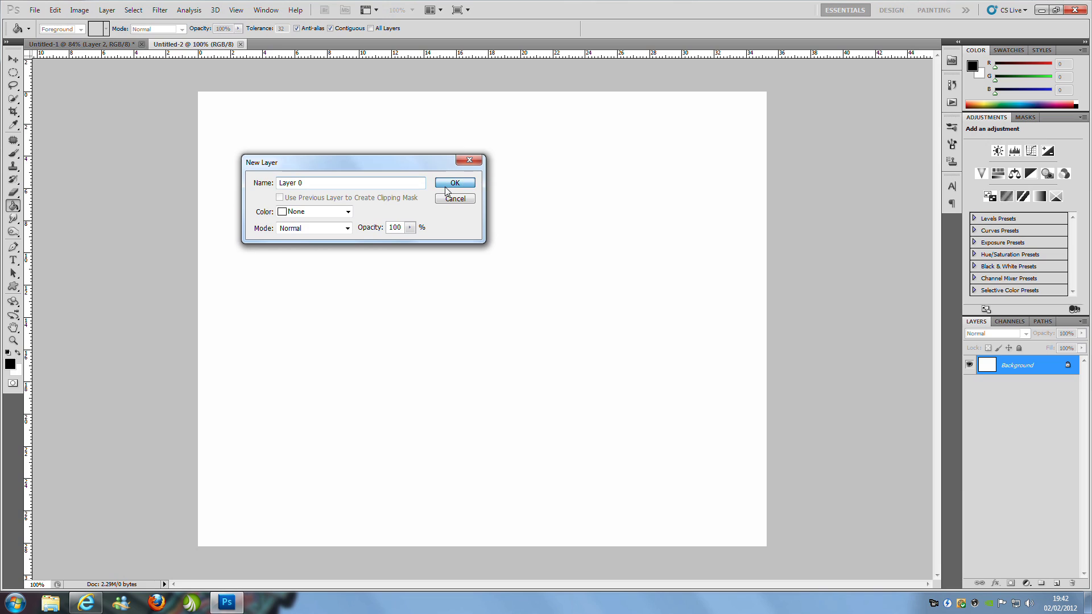
click(328, 246)
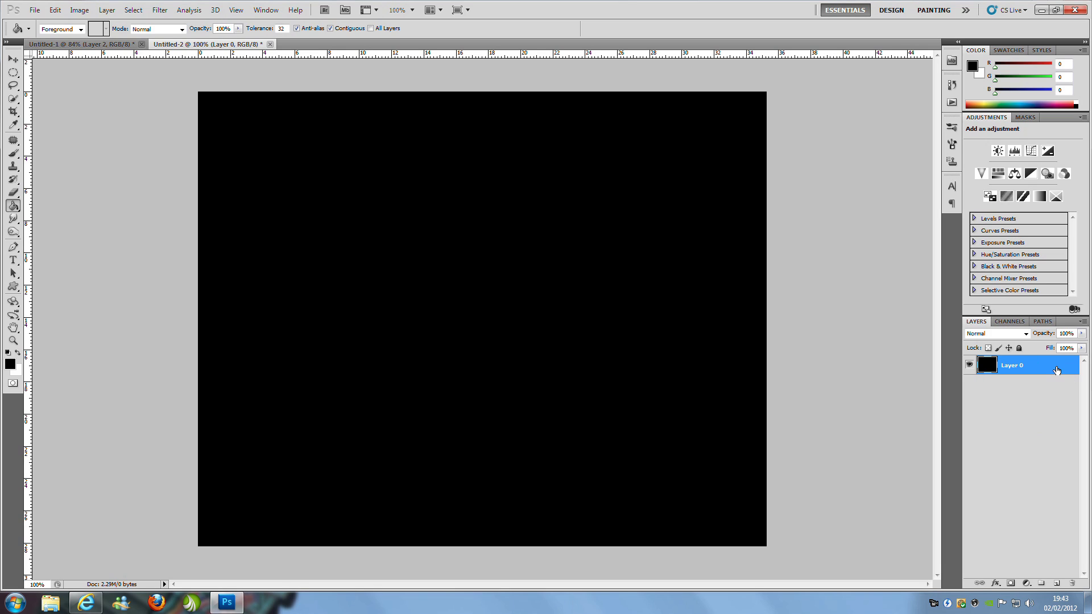
- Draw a paragraph text box over the whole canvas and extend it well beyond all four canvas edges
click(18, 261)
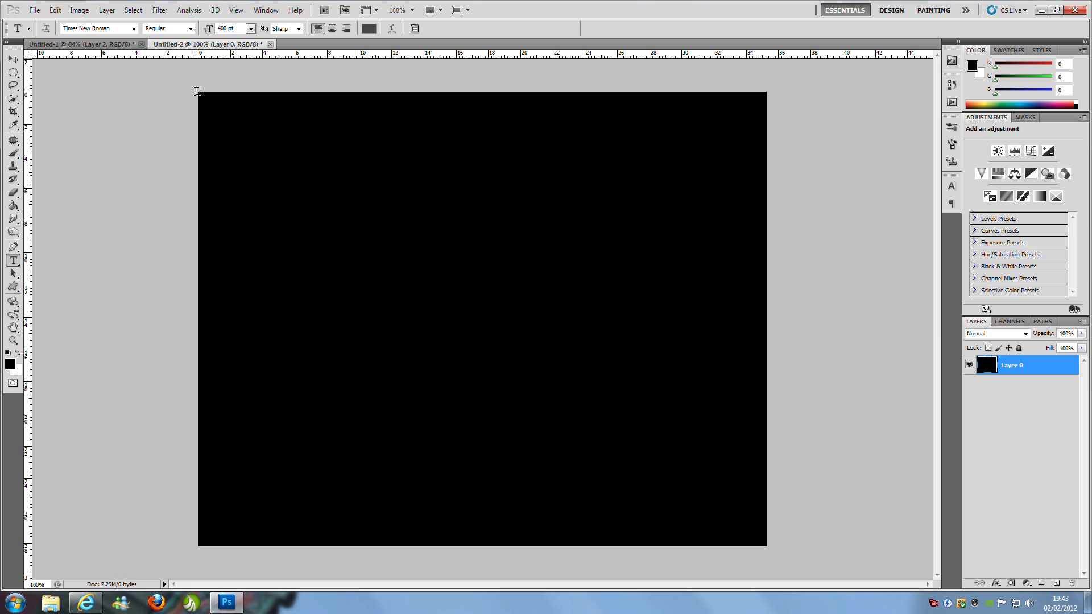
drag(196, 91, 767, 545)
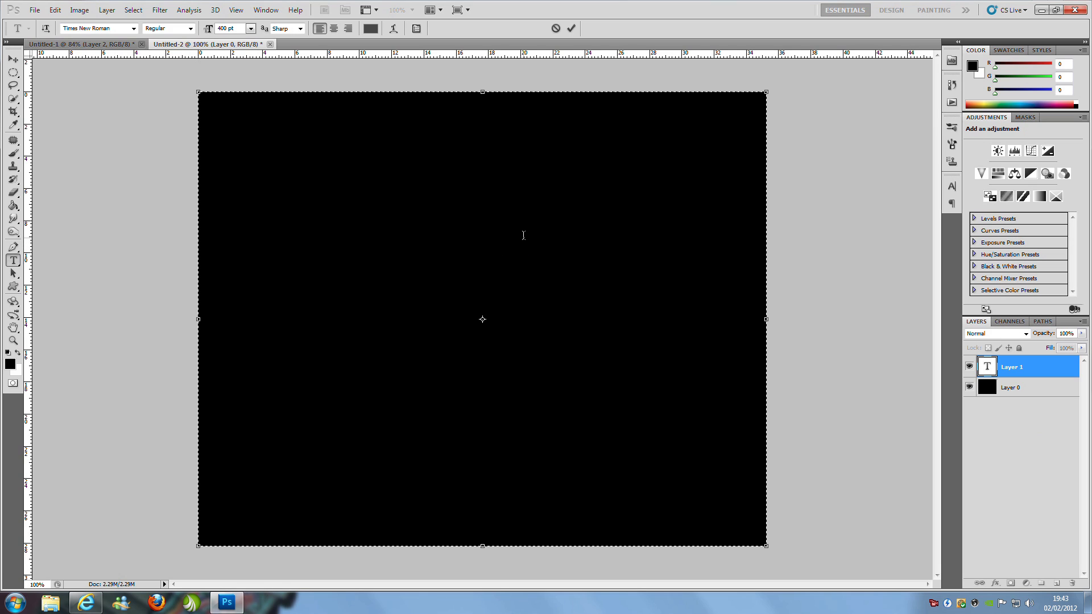
key(ctrl+minus)
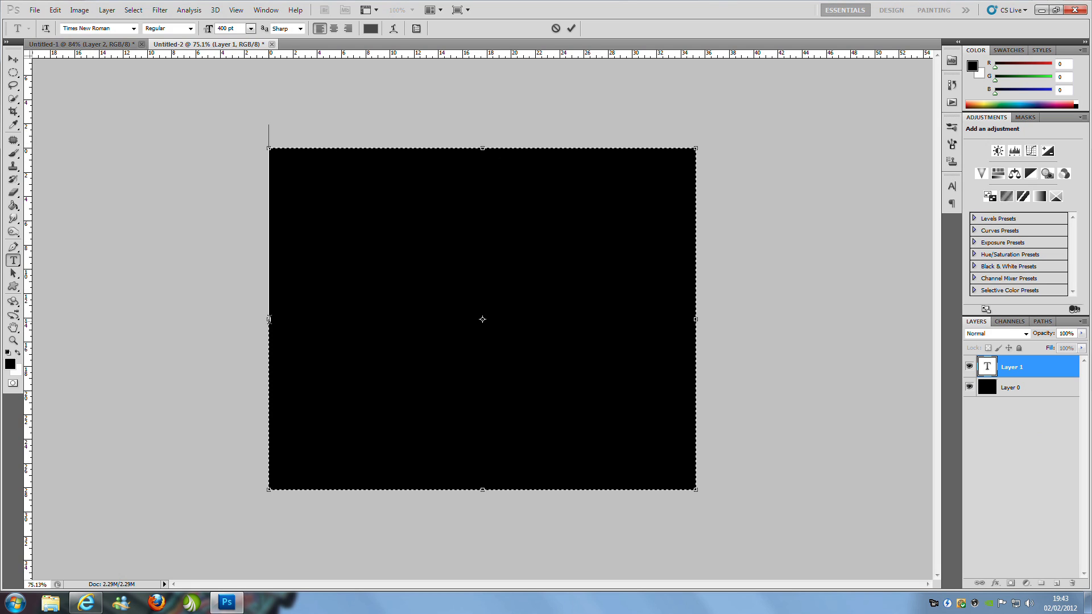
drag(270, 320, 228, 323)
drag(694, 320, 749, 320)
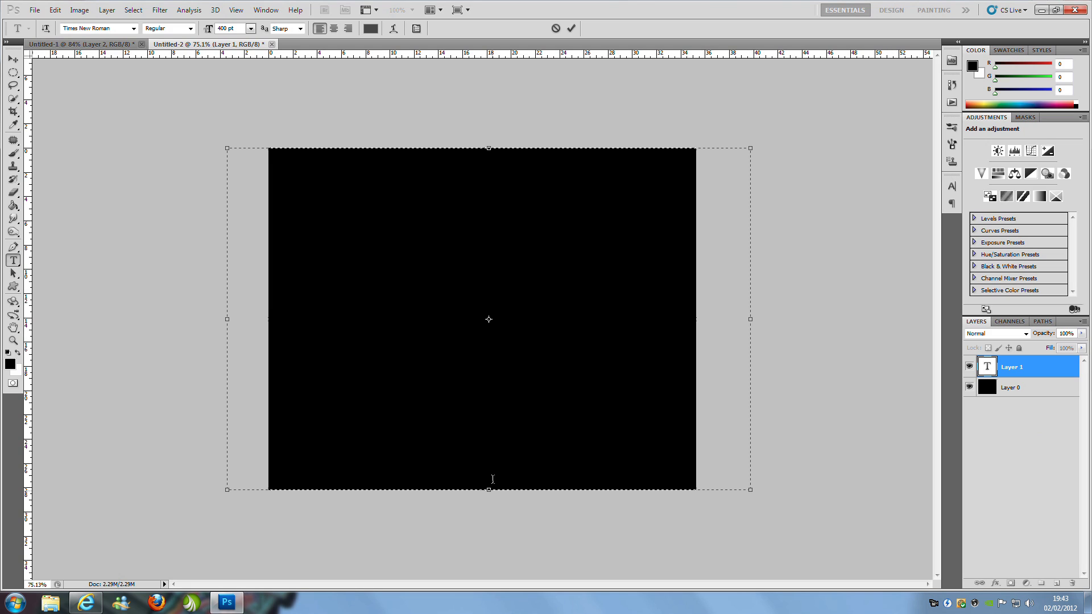
drag(489, 491, 489, 534)
drag(488, 152, 488, 84)
drag(228, 309, 188, 309)
drag(750, 307, 783, 312)
- Set the text size to 16 pt and accept dark grey #474545 as the text colour
double_click(230, 31)
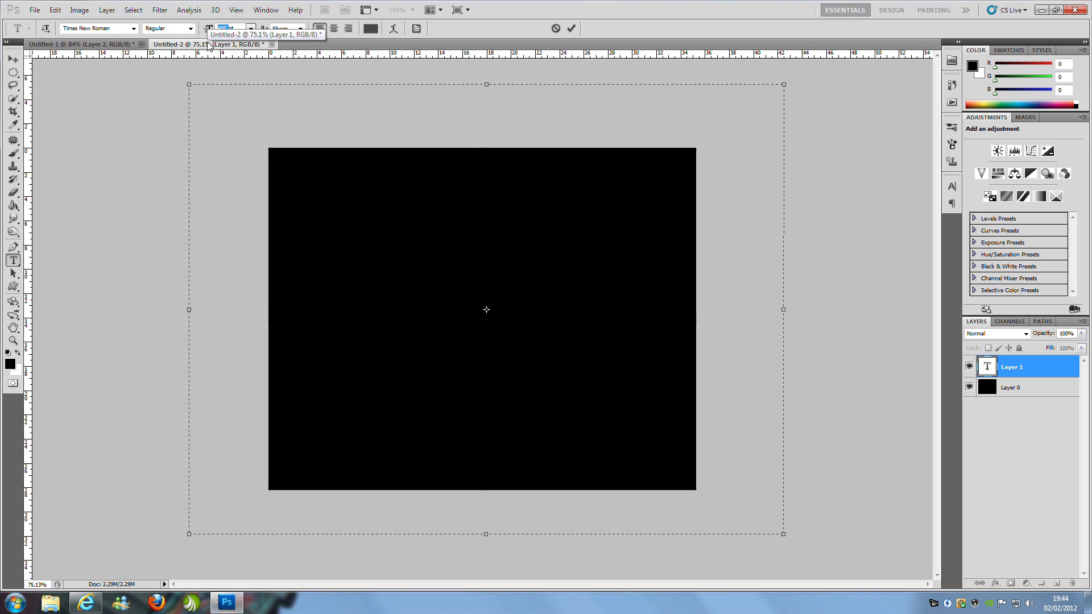
text(16)
key(Return)
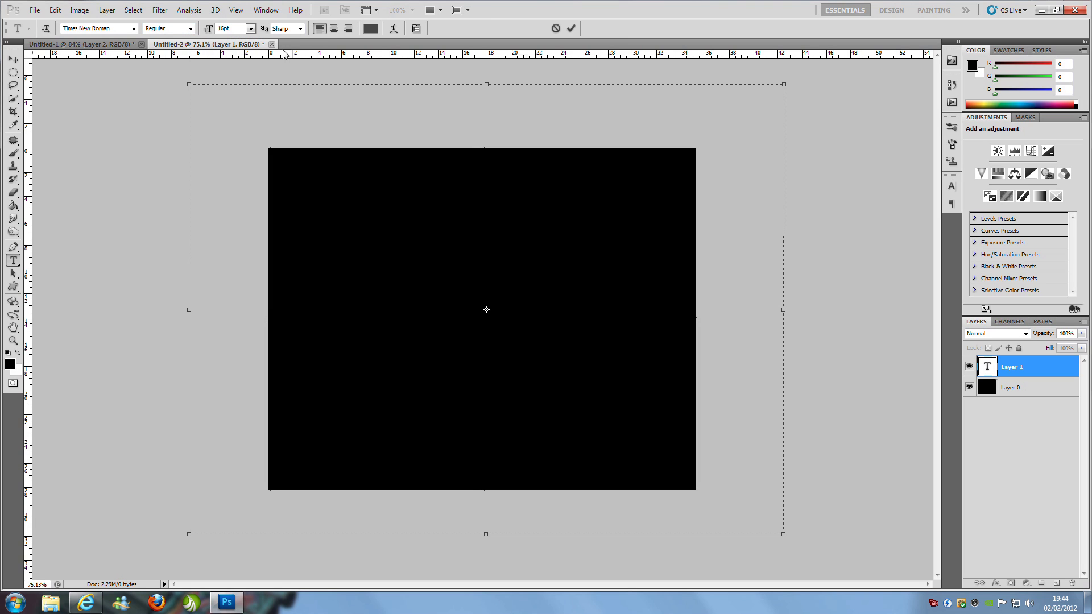
click(367, 29)
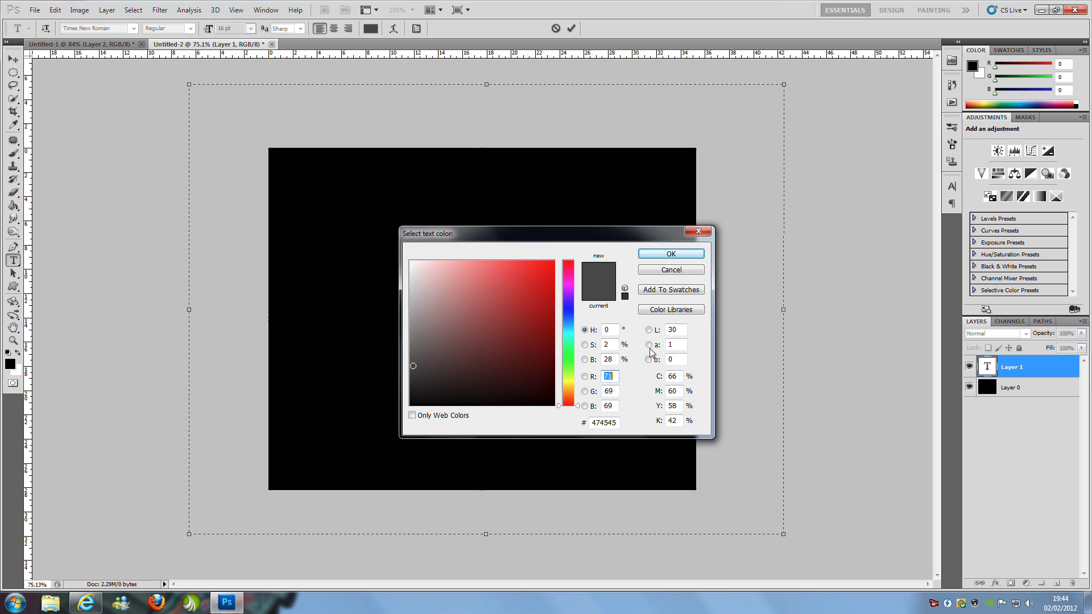
click(669, 256)
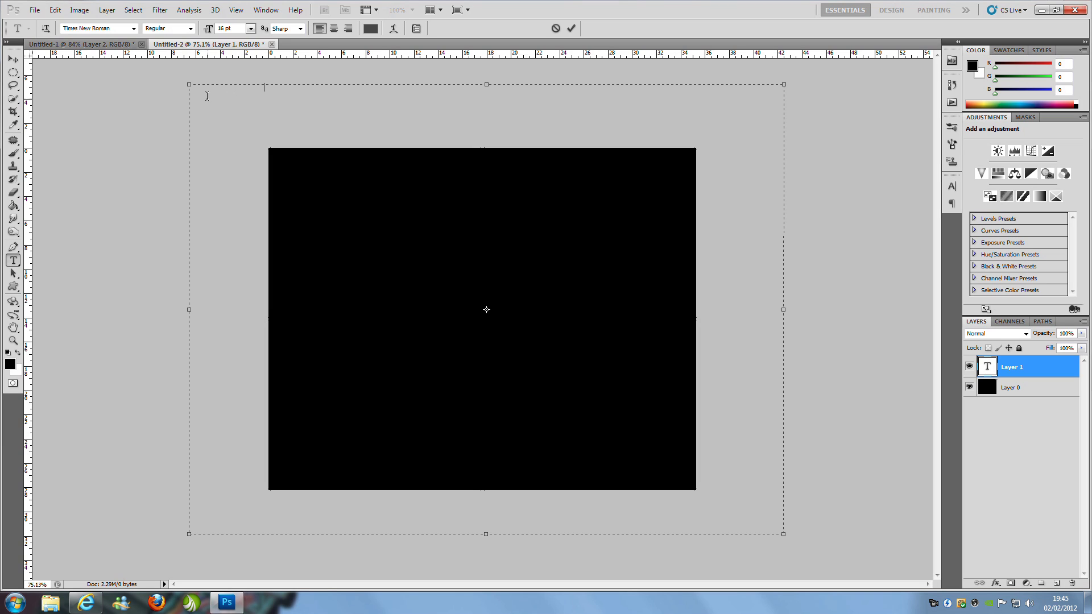
- Reapply the 16 pt size to all content of the text box and delete that content
key(ctrl+a)
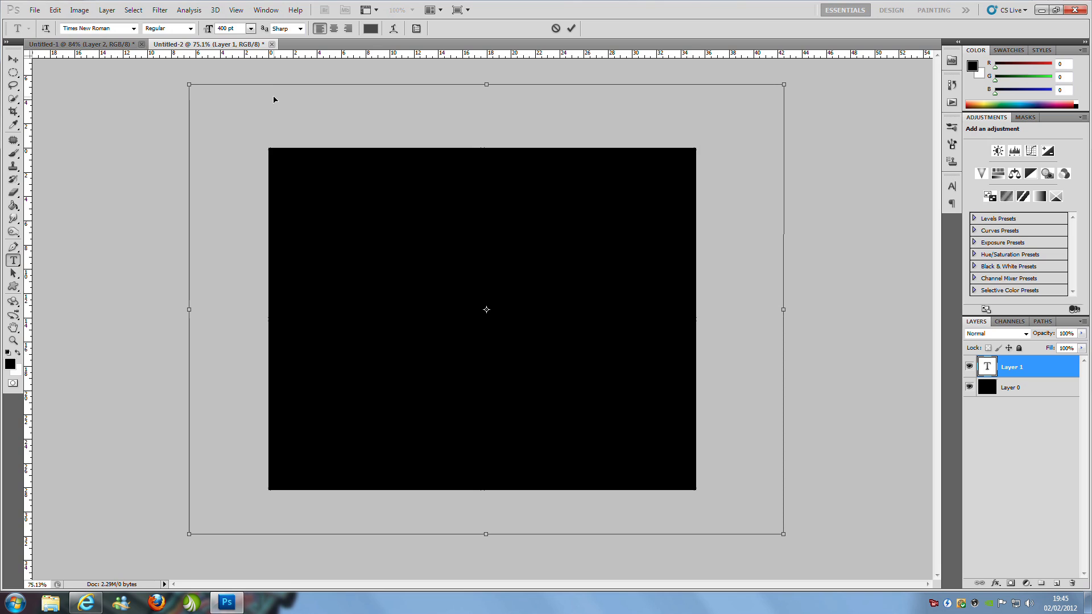
text(16)
key(Return)
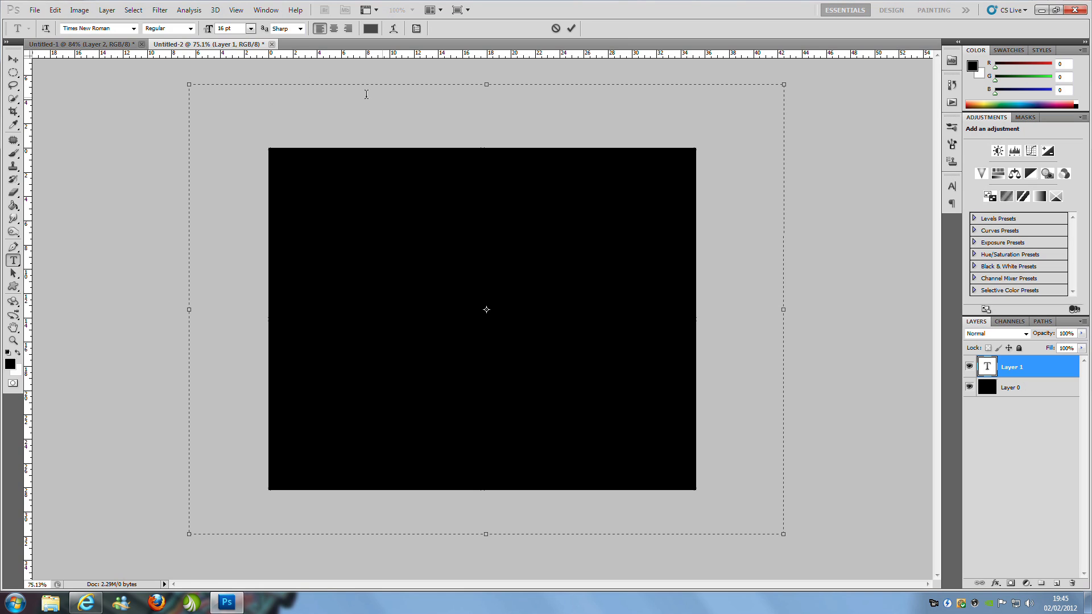
key(ctrl+a)
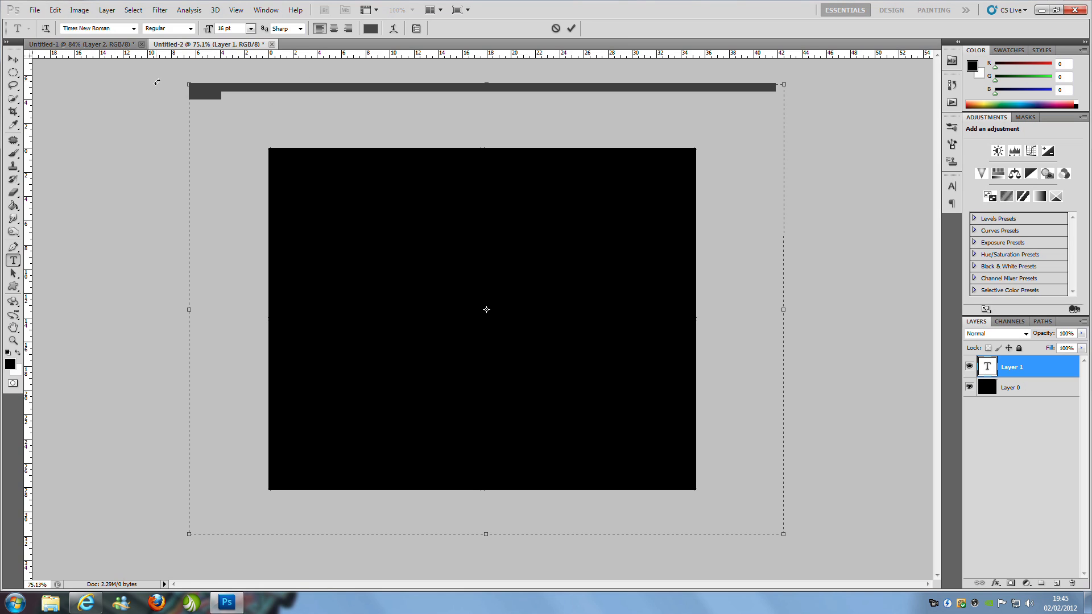
key(BackSpace)
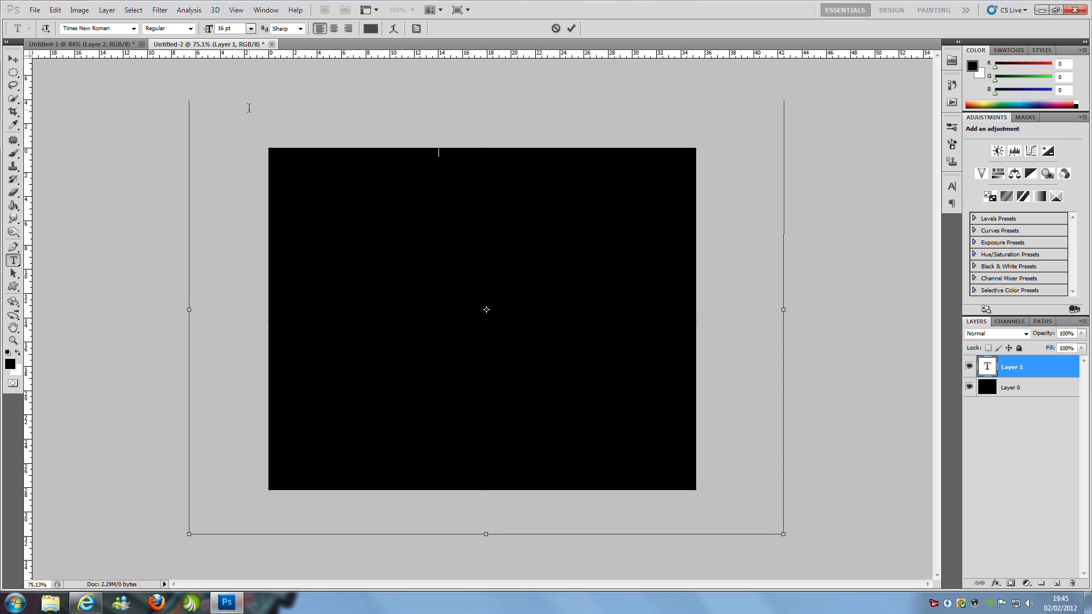
- Paste the phrase PHOTOSHOP PRO HELP repeatedly into the text box until its lines cover the canvas
key(ctrl+v)
key(ctrl+v)
key(ctrl+v)
key(ctrl+v)
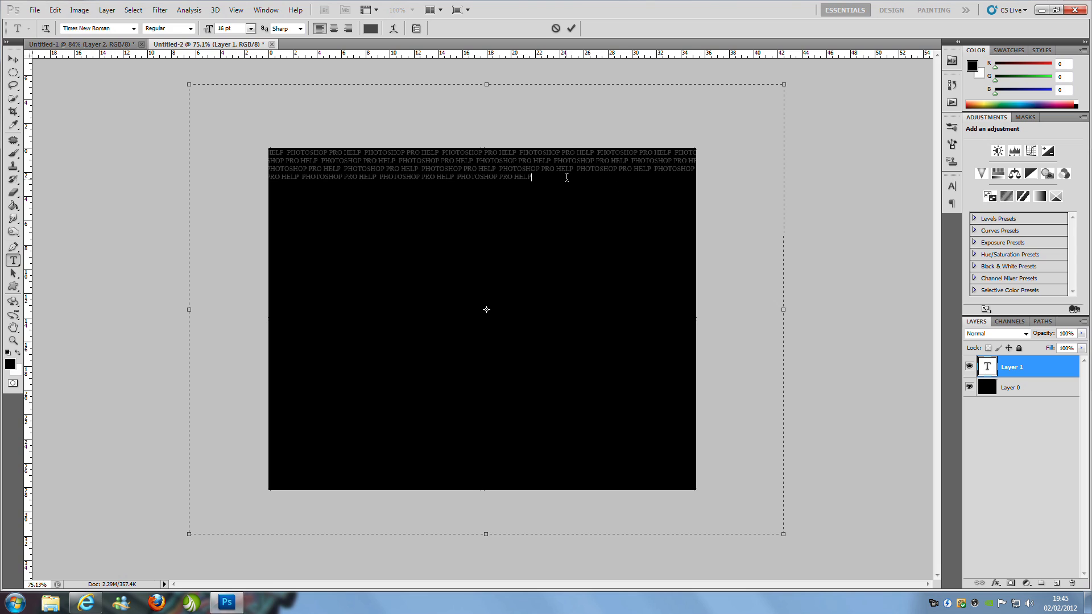
key(ctrl+a)
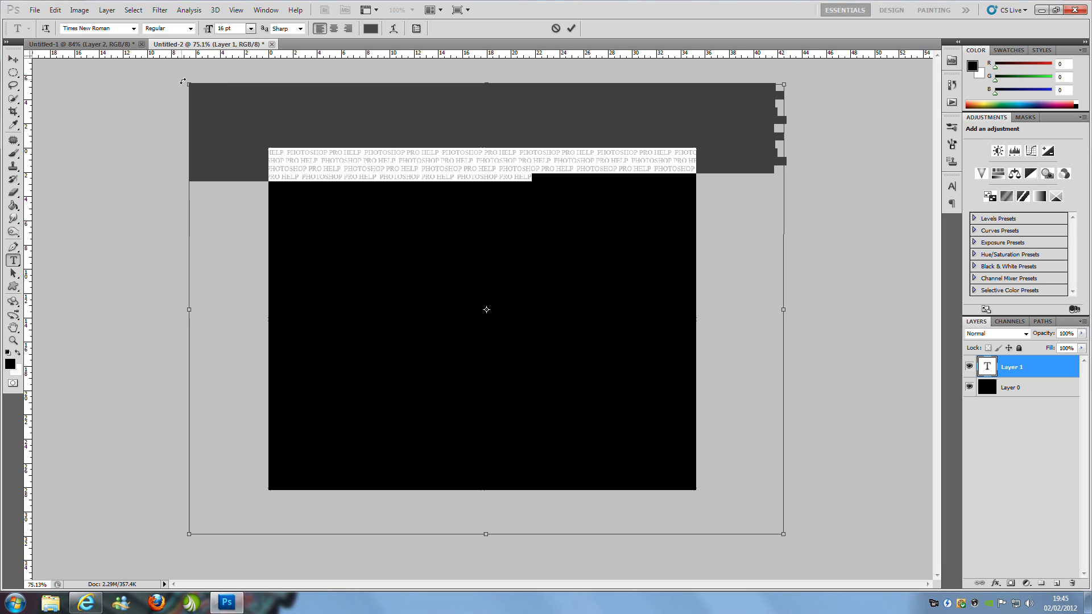
click(543, 180)
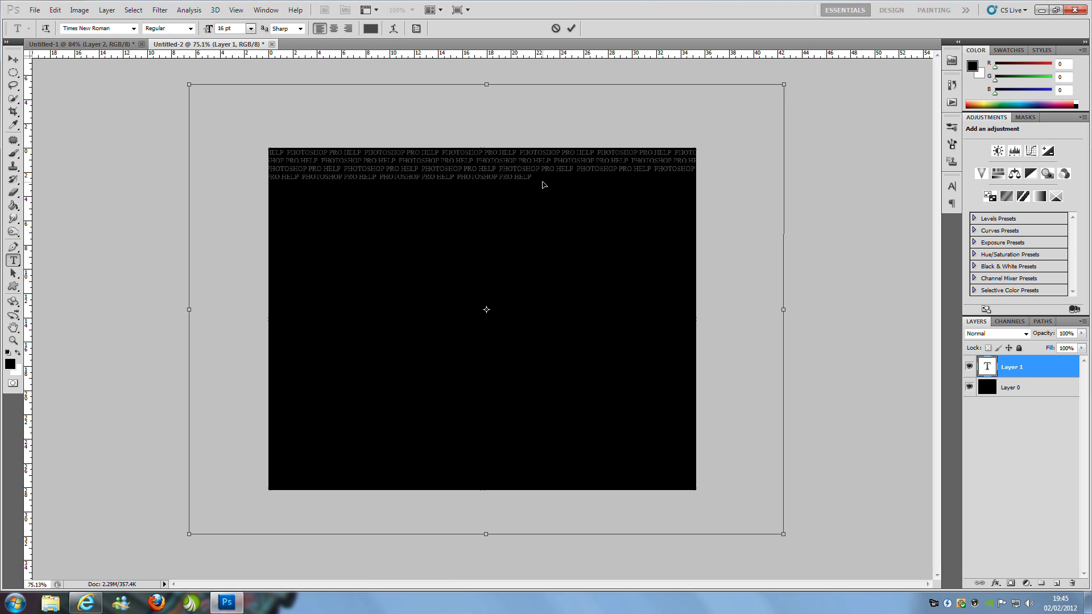
key(ctrl+v)
key(ctrl+v)
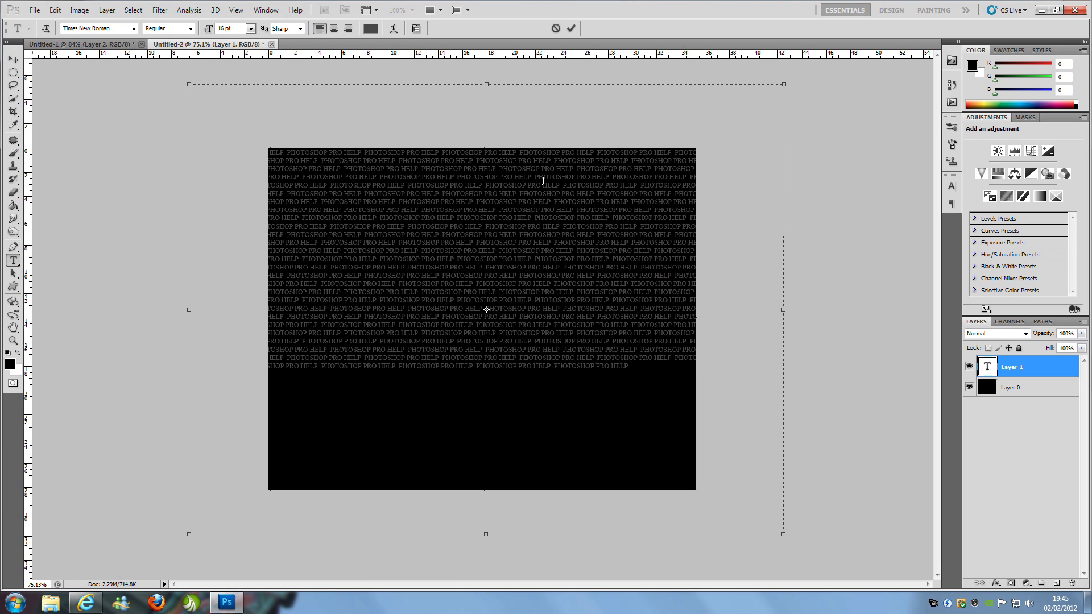
key(ctrl+v)
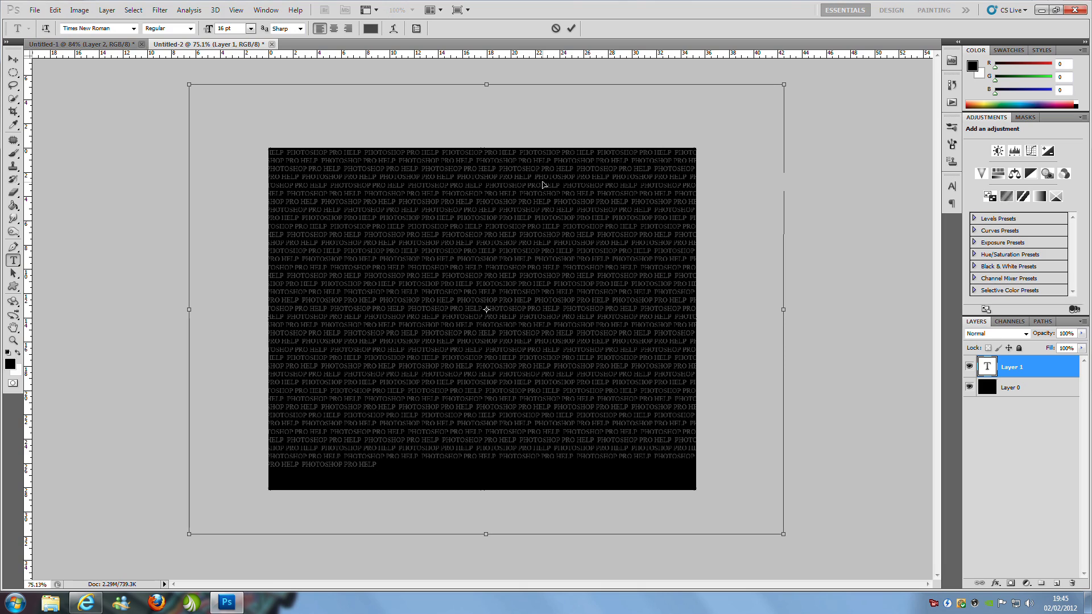
key(ctrl+v)
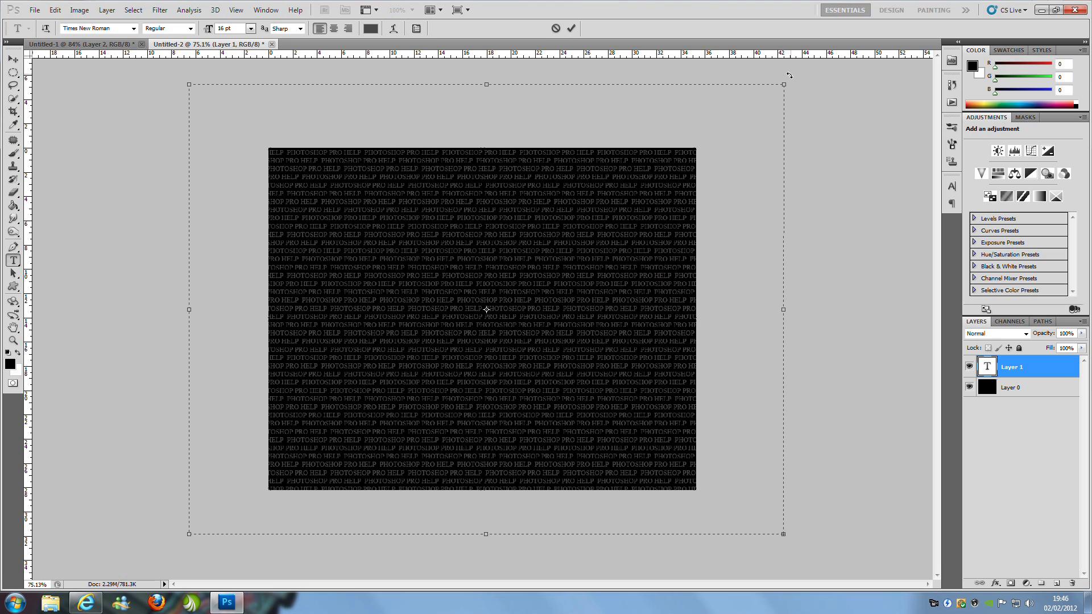
- Rotate the text box clockwise so the lines run diagonally, enlarge it to cover the canvas corners, and commit the text
drag(790, 75, 850, 382)
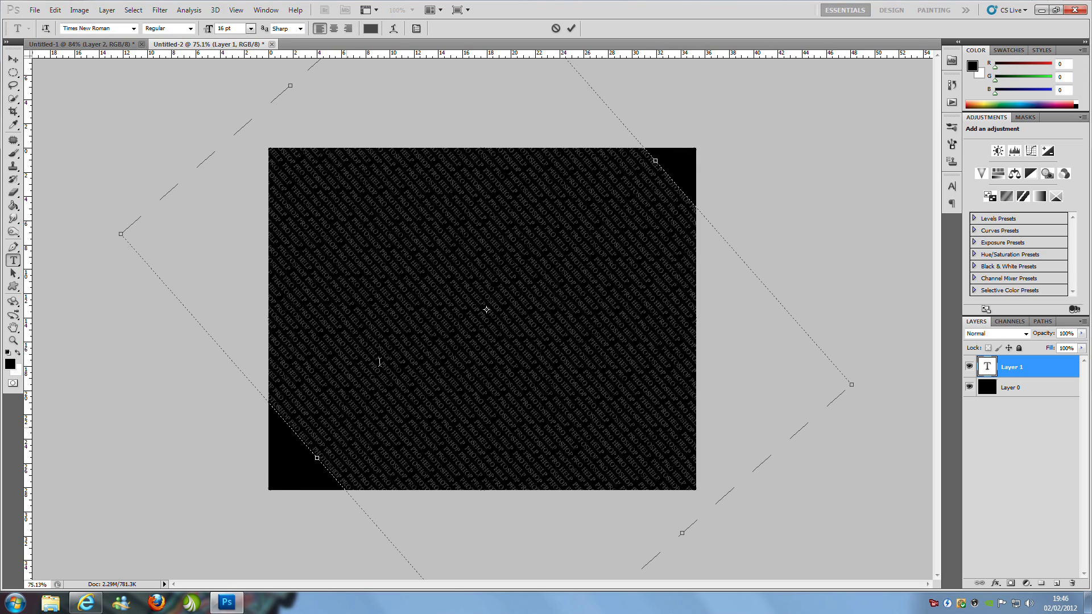
key(ctrl+h)
drag(302, 472, 259, 508)
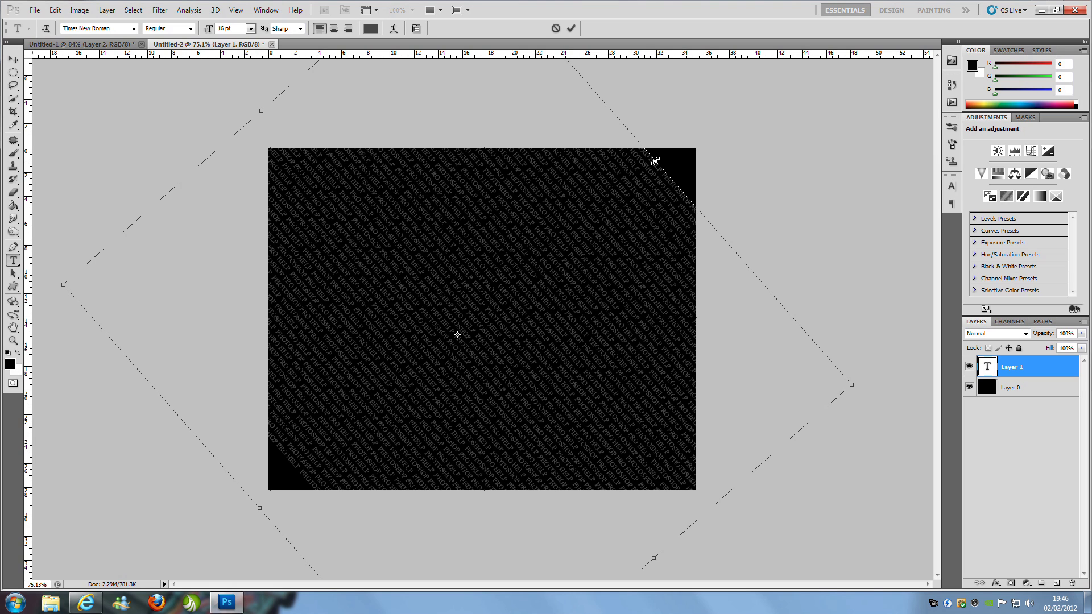
drag(655, 162, 737, 128)
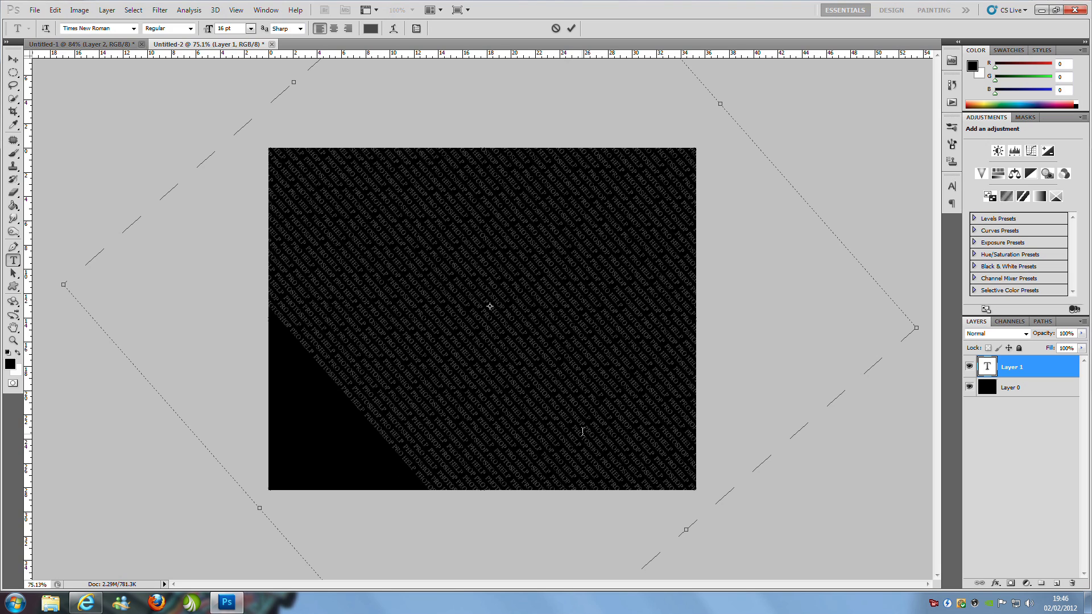
scroll(597, 394, down, 2)
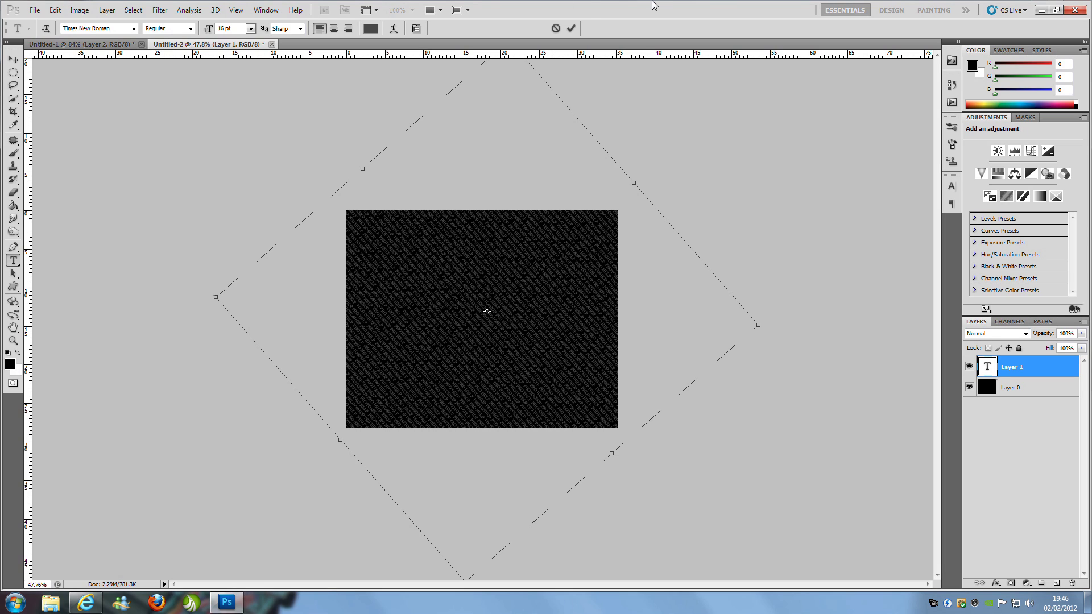
click(568, 29)
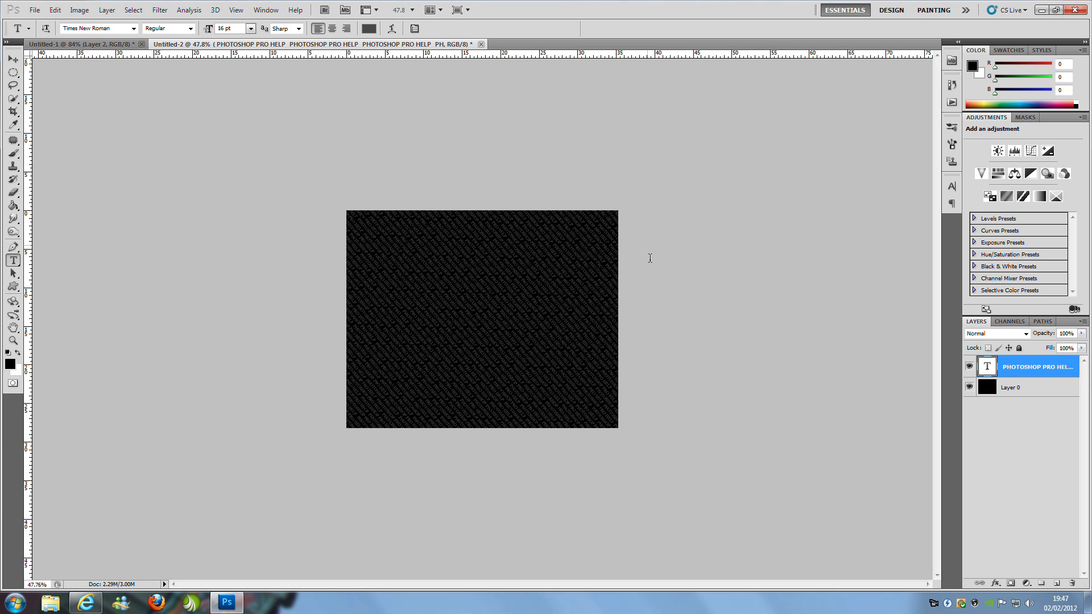
- Draw the preset ornament custom shape in black on a new layer, about 19 cm wide, over the canvas's upper-left text
key(ctrl+plus)
scroll(682, 275, up, 1)
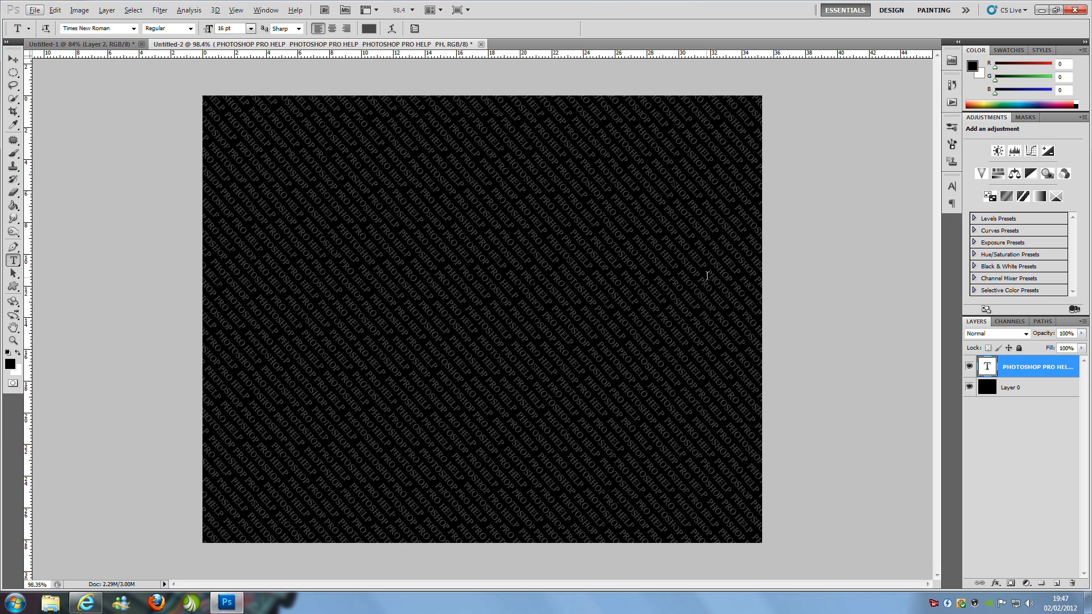
click(14, 288)
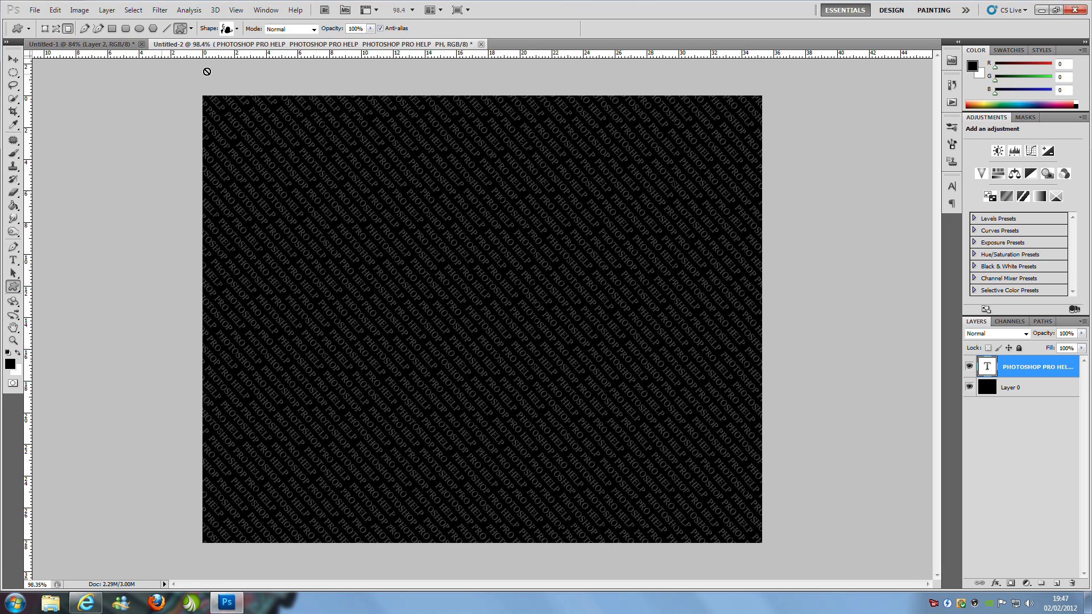
click(237, 29)
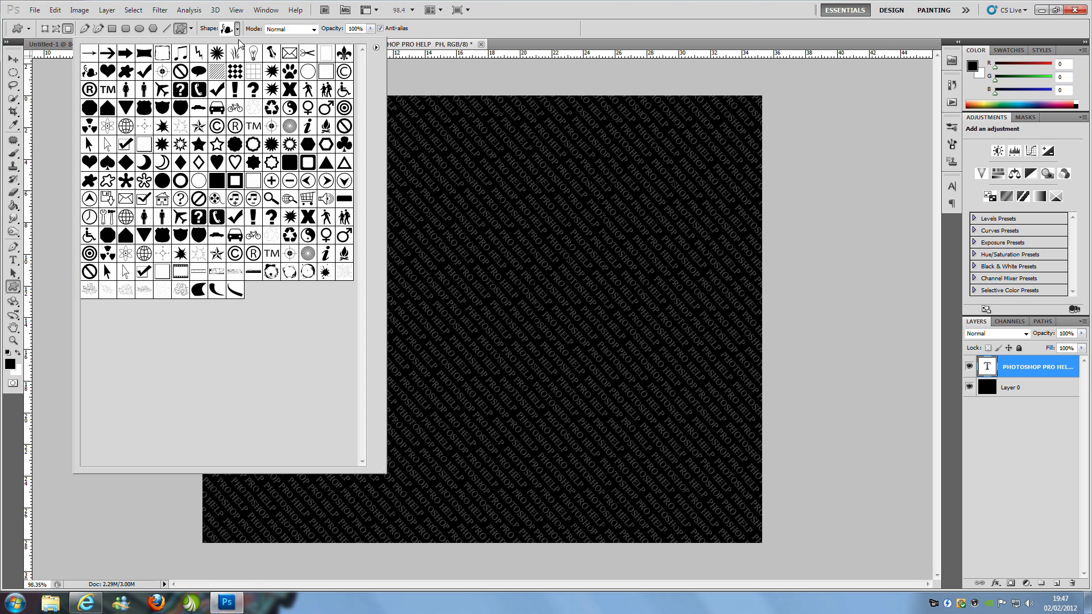
click(376, 47)
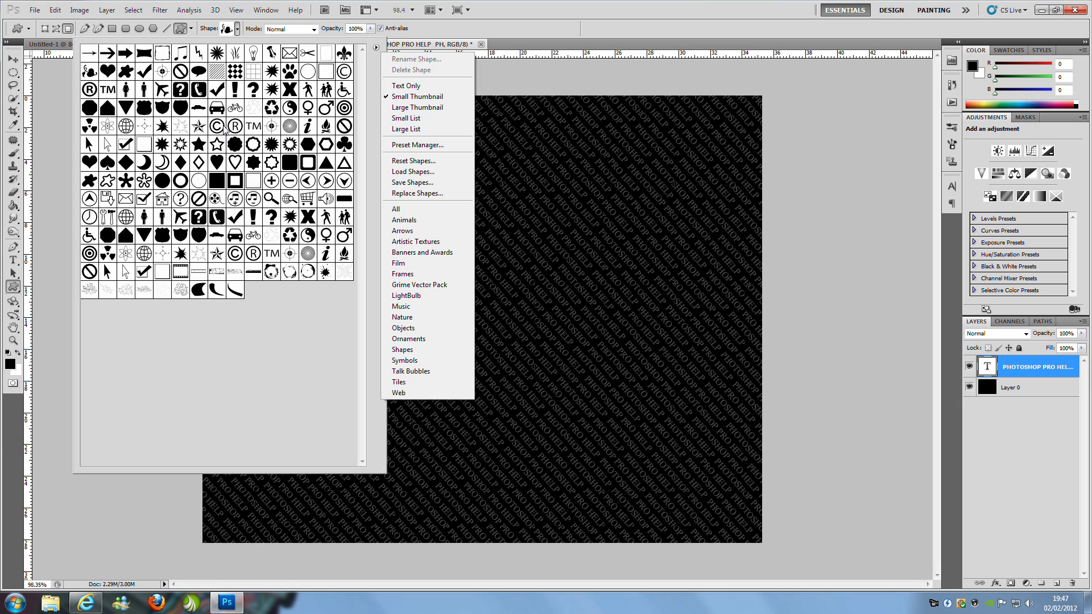
click(235, 32)
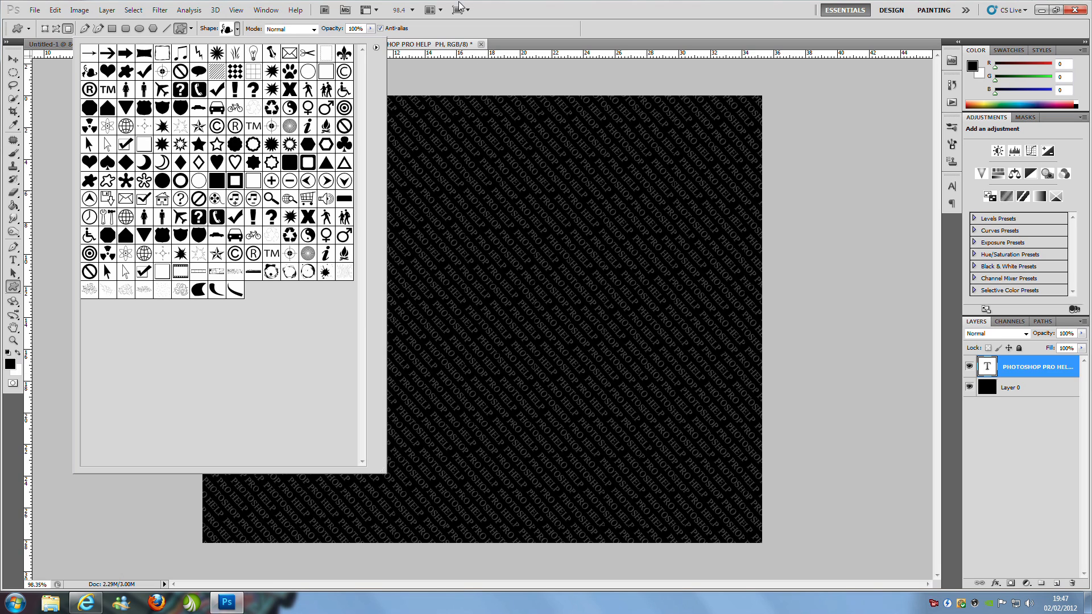
click(236, 32)
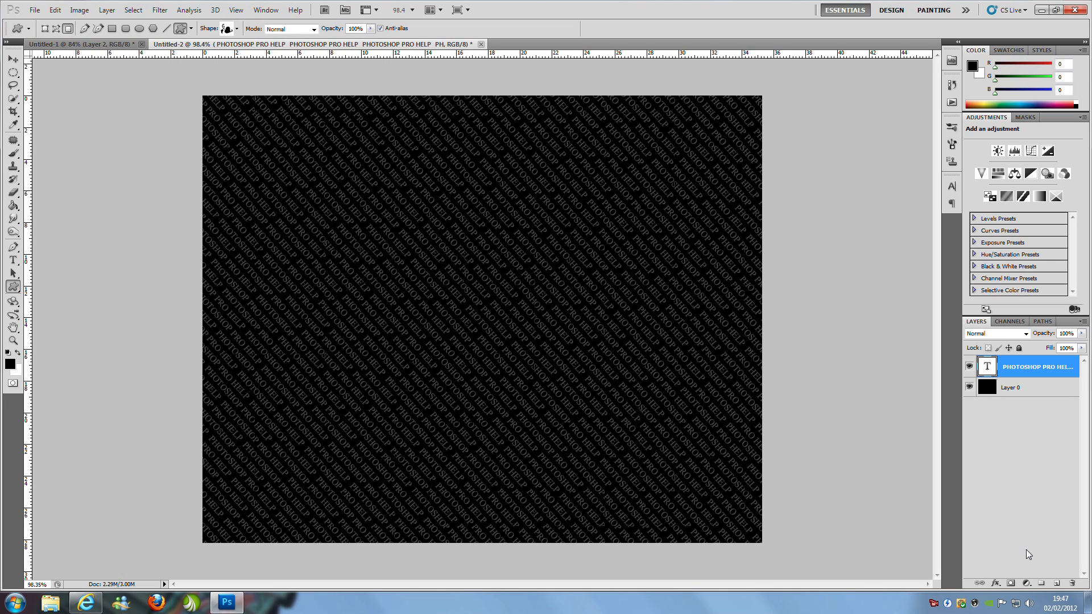
click(1056, 584)
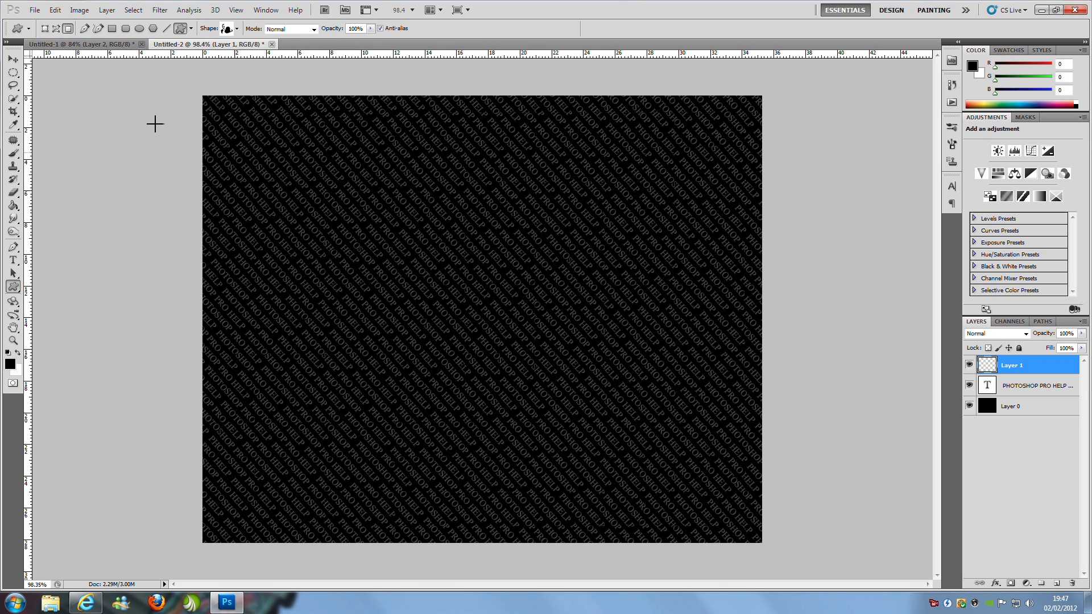
drag(239, 123, 537, 328)
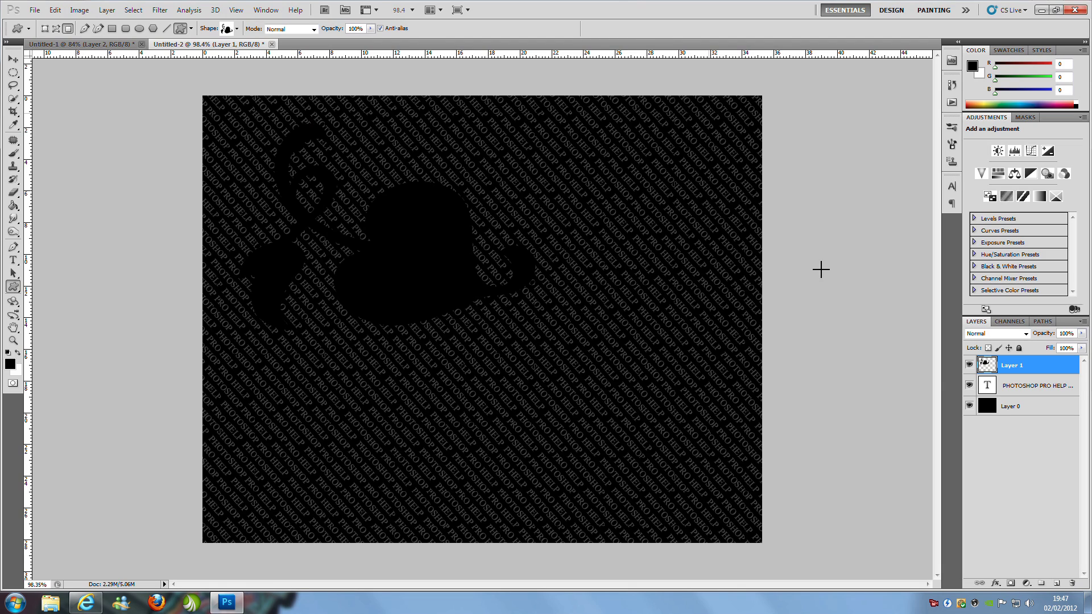
- Hide Layer 1, load its shape outline as a selection, and rasterize the PHOTOSHOP PRO HELP text layer
click(968, 366)
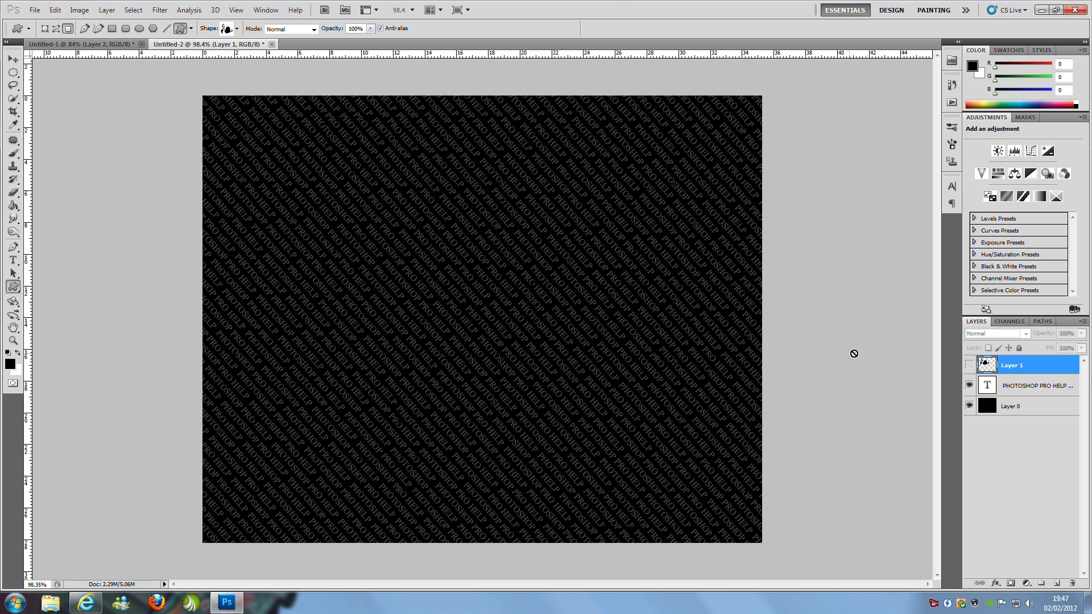
ctrl+click(985, 368)
click(1036, 387)
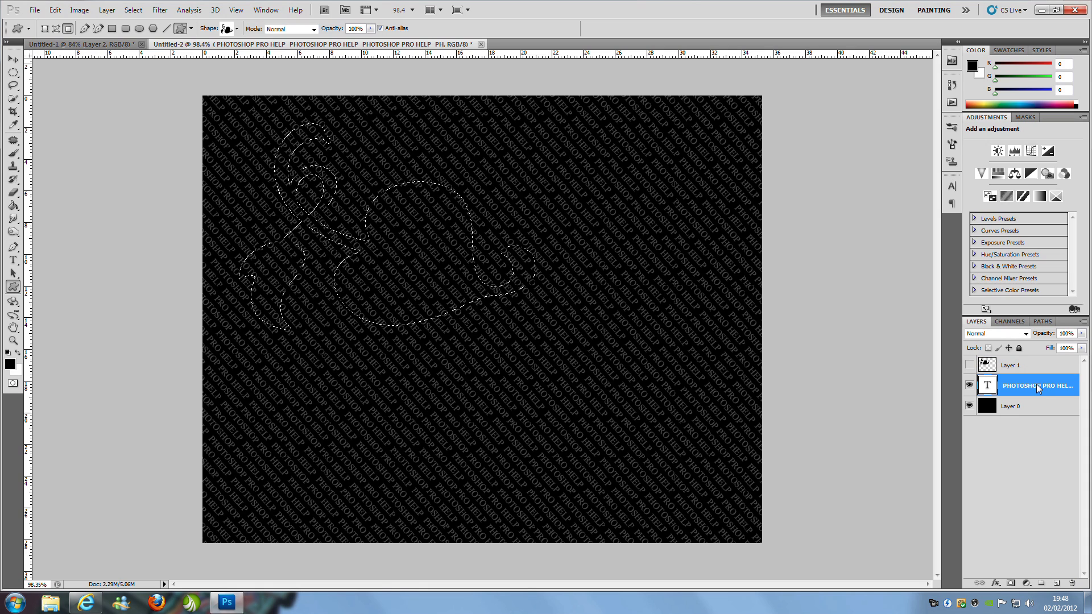
right_click(1036, 387)
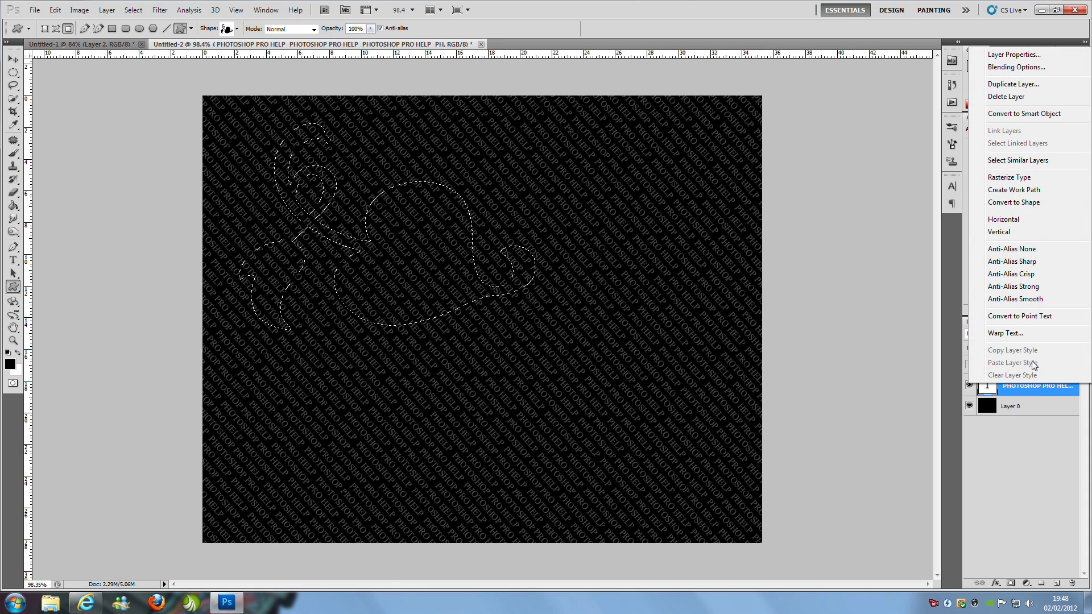
click(1011, 178)
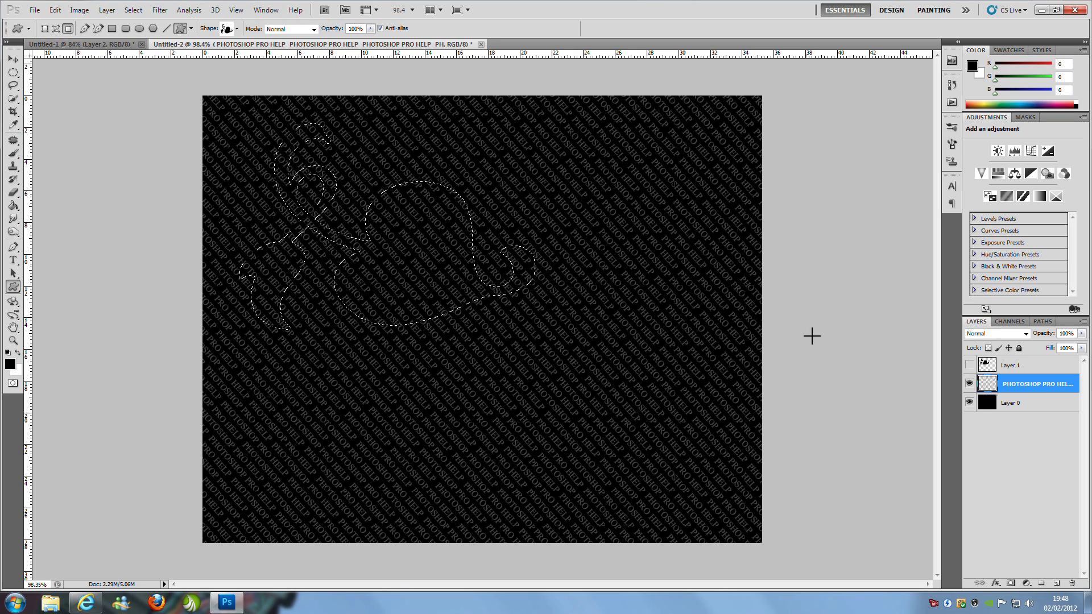
- Cut the selected area from the rasterized text, paste it as its own layer, and move it back into the gap
click(56, 11)
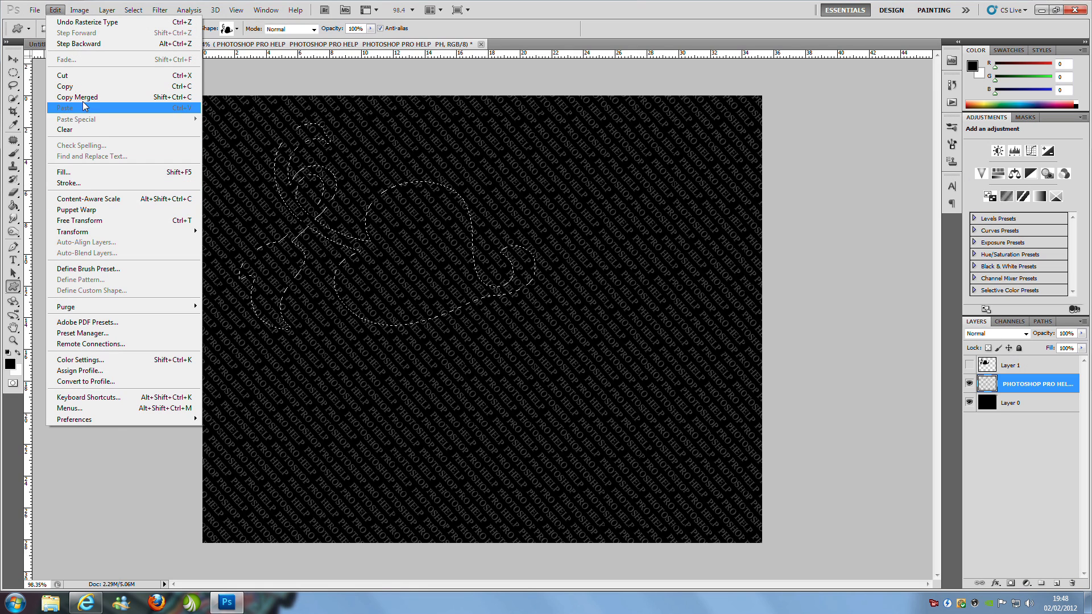
click(91, 76)
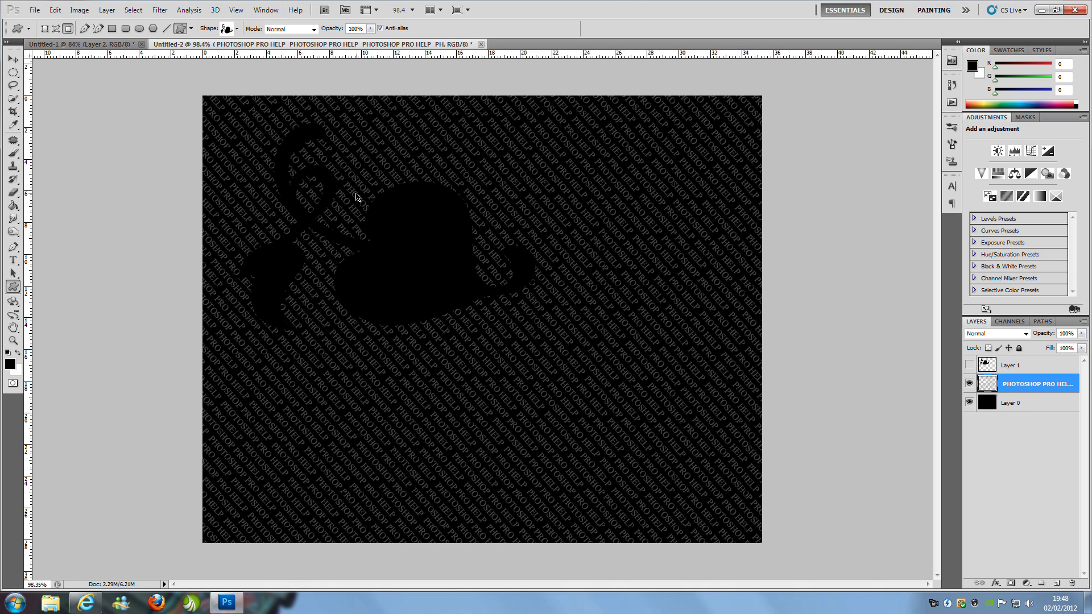
key(ctrl+v)
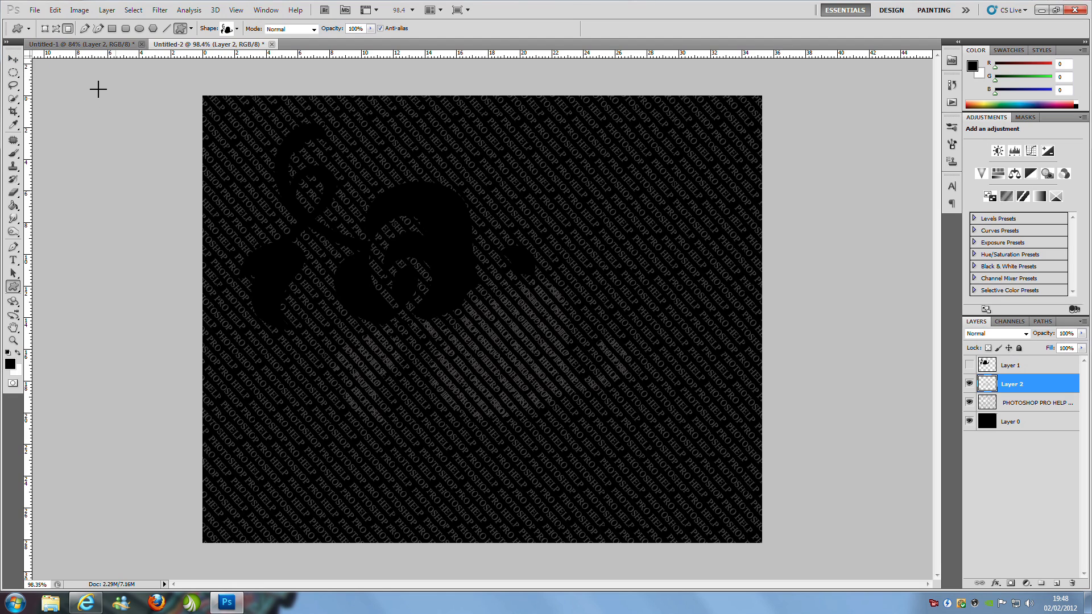
click(13, 59)
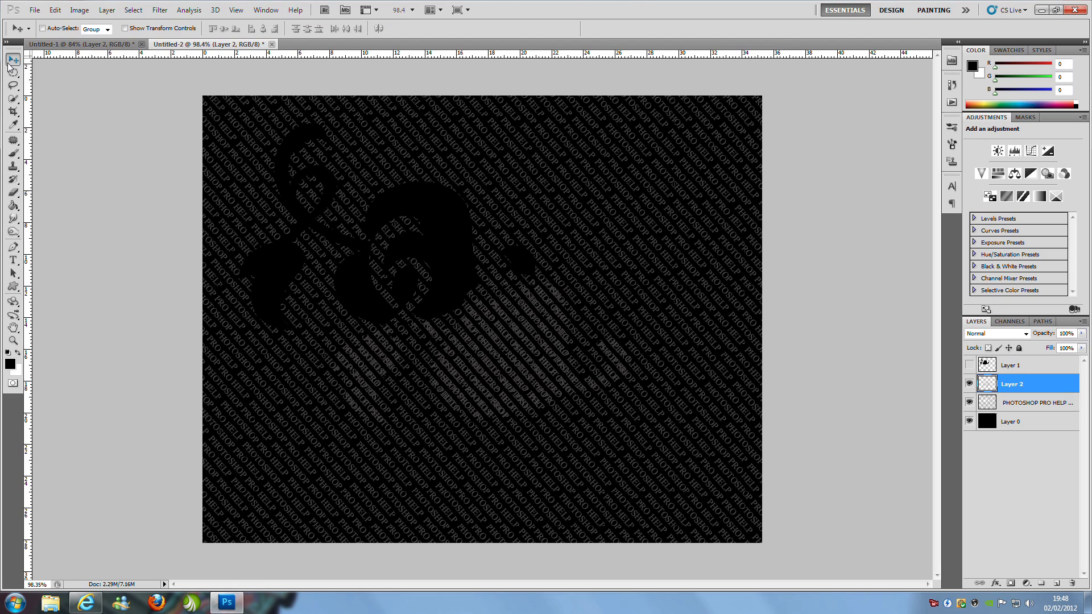
drag(481, 371, 379, 268)
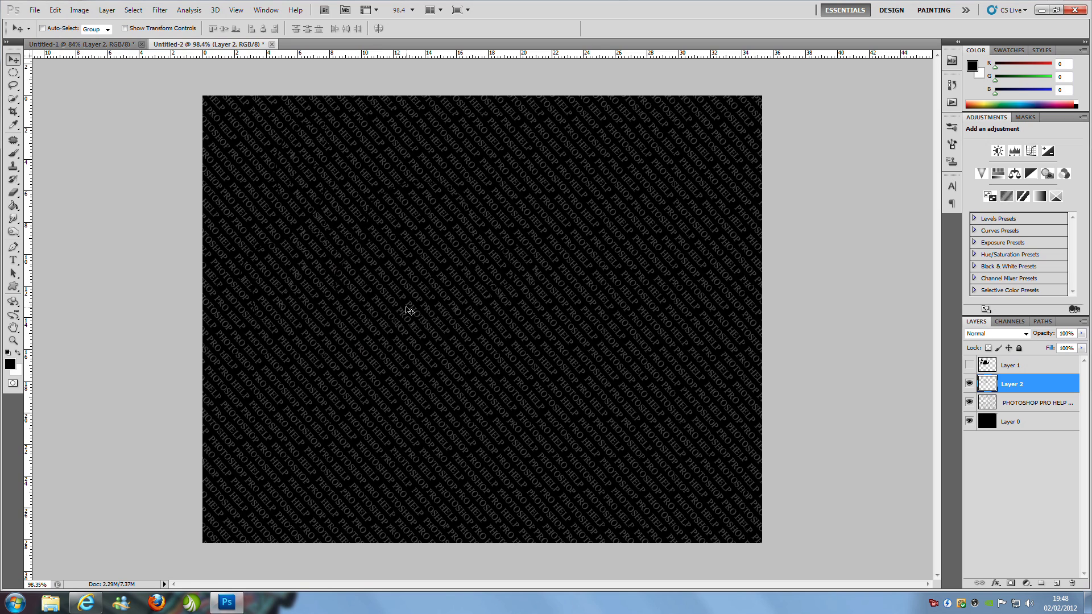
- Nudge the pasted text piece on Layer 2 into exact alignment with the surrounding text lines
scroll(401, 301, up, 2)
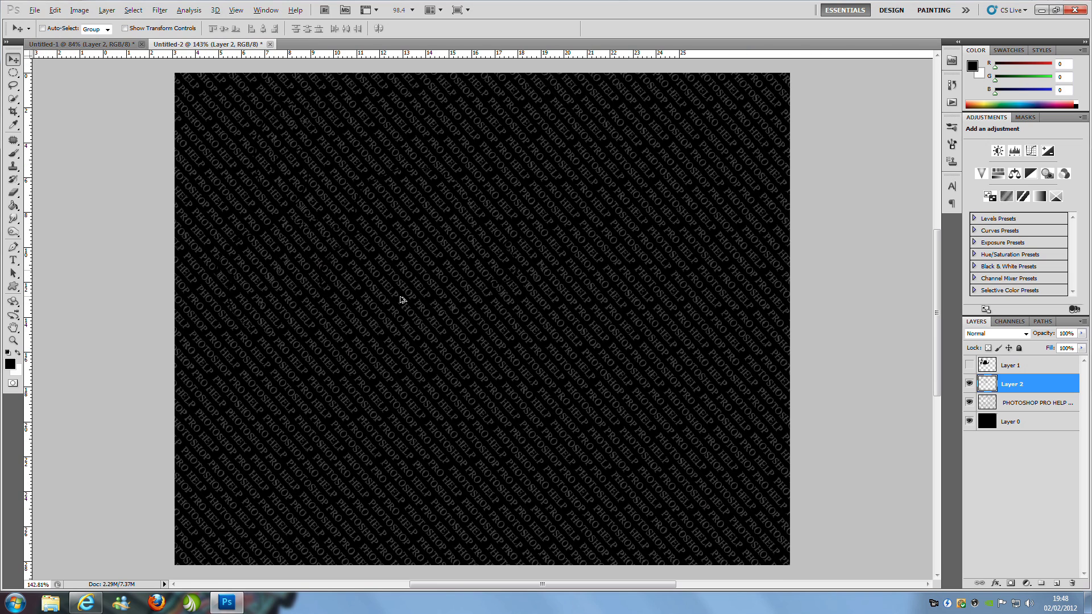
key(ctrl+alt+z)
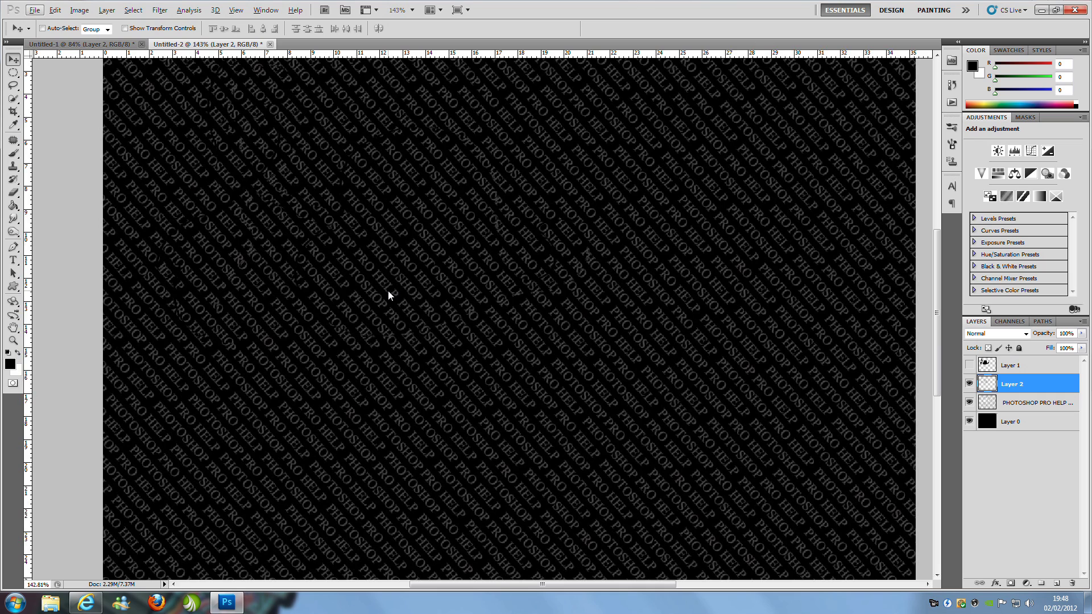
key(ctrl+alt+z)
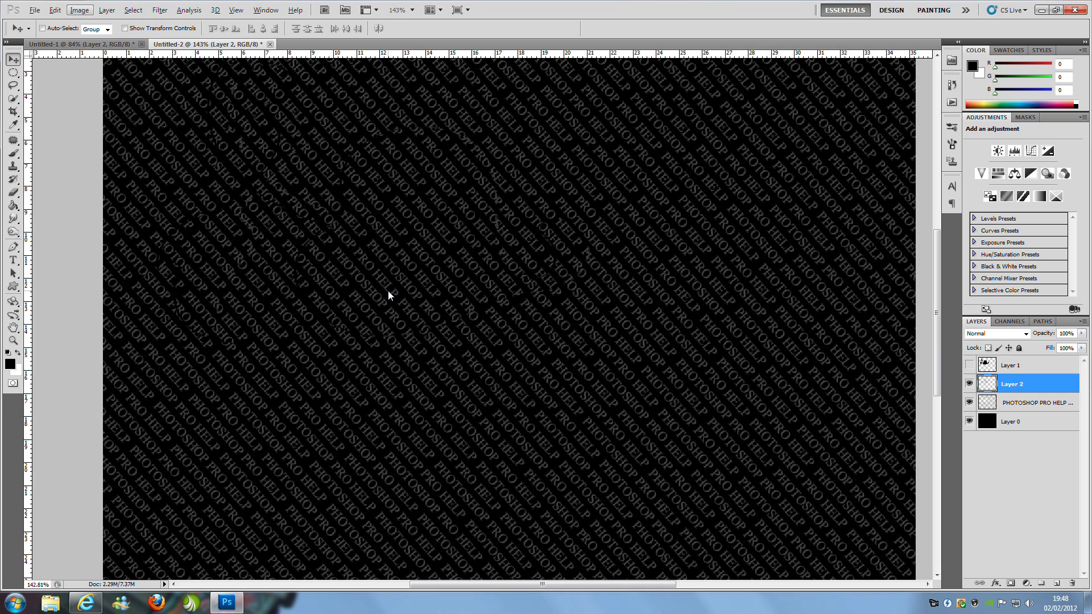
key(alt+i)
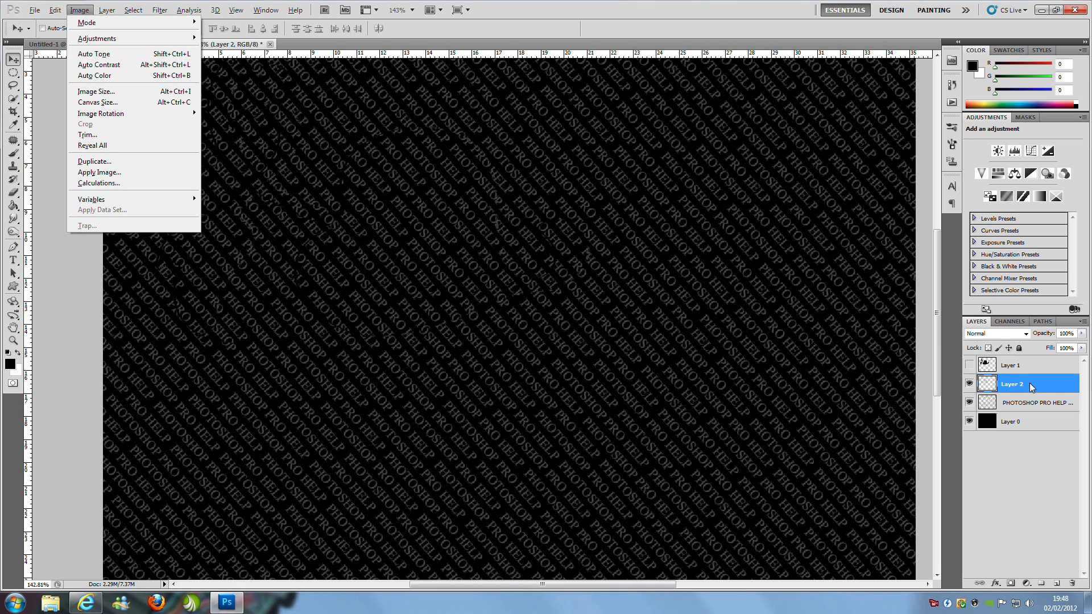
click(705, 324)
key(ctrl+alt+z)
key(ctrl+alt+z)
key(ctrl+alt+z)
key(ctrl+alt+z)
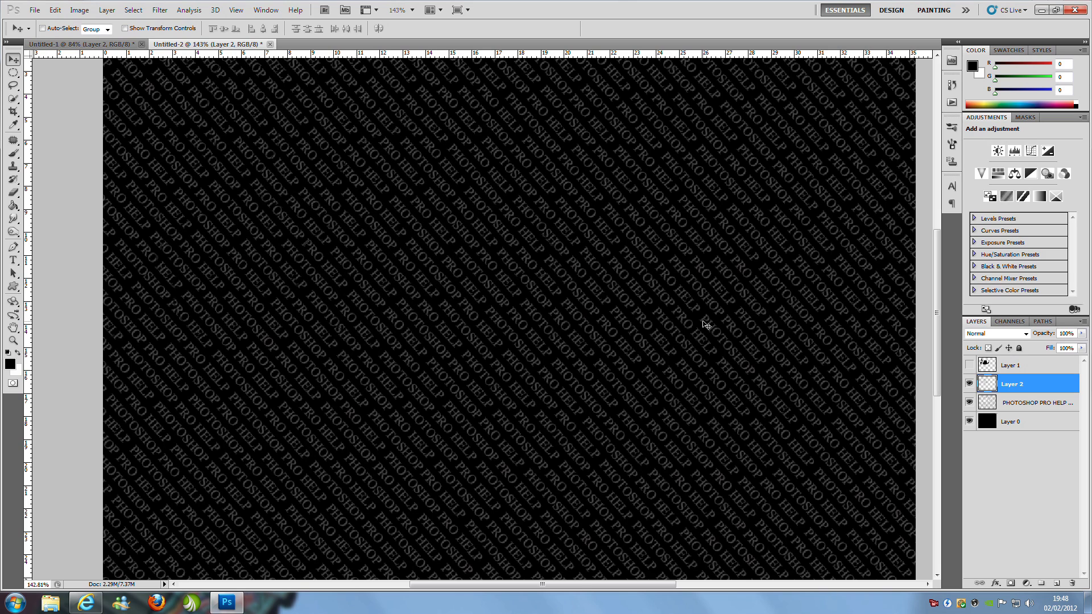
key(ctrl+alt+z)
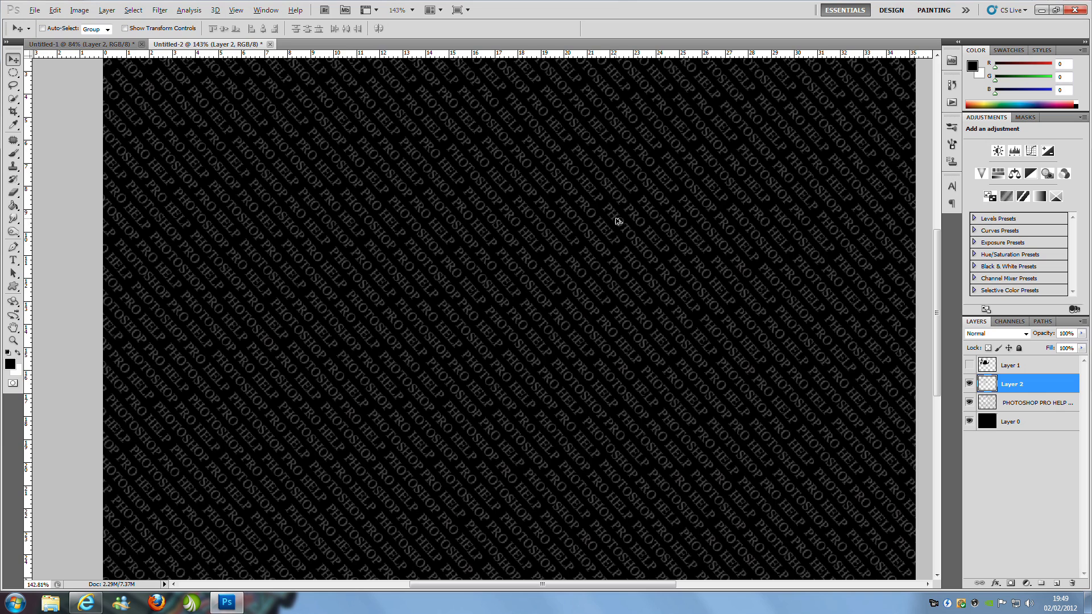
- Try a red colour overlay on Layer 2, and replace it with a gradient overlay
scroll(614, 225, down, 5)
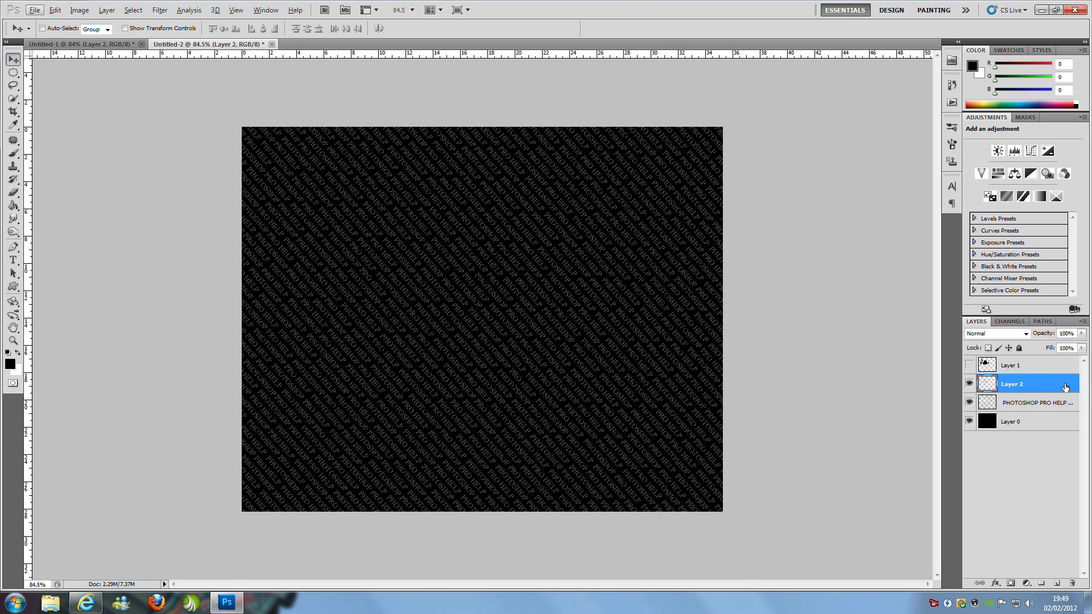
double_click(1066, 387)
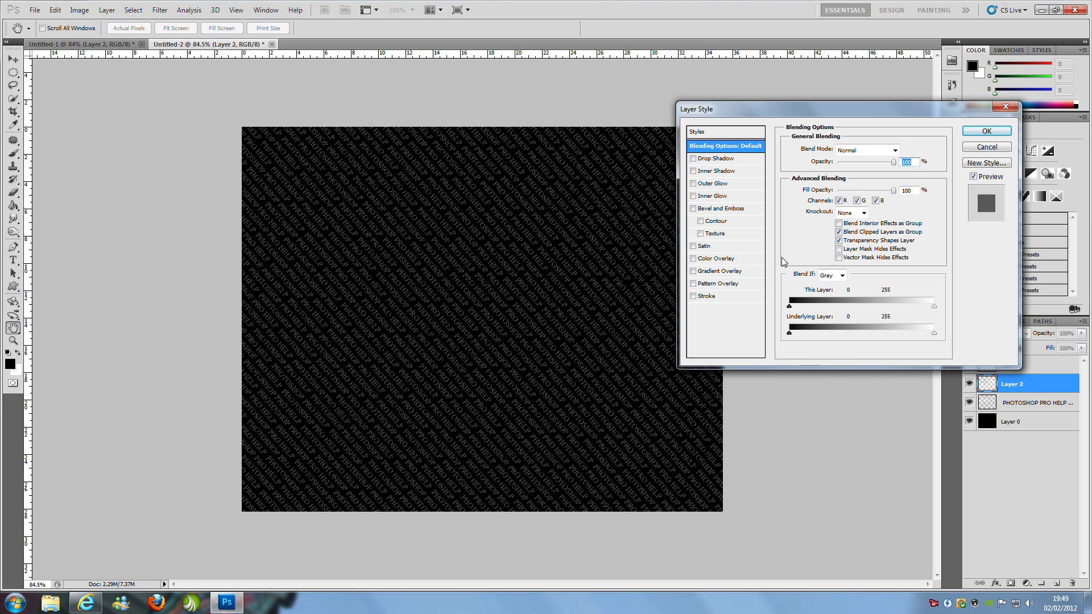
click(719, 259)
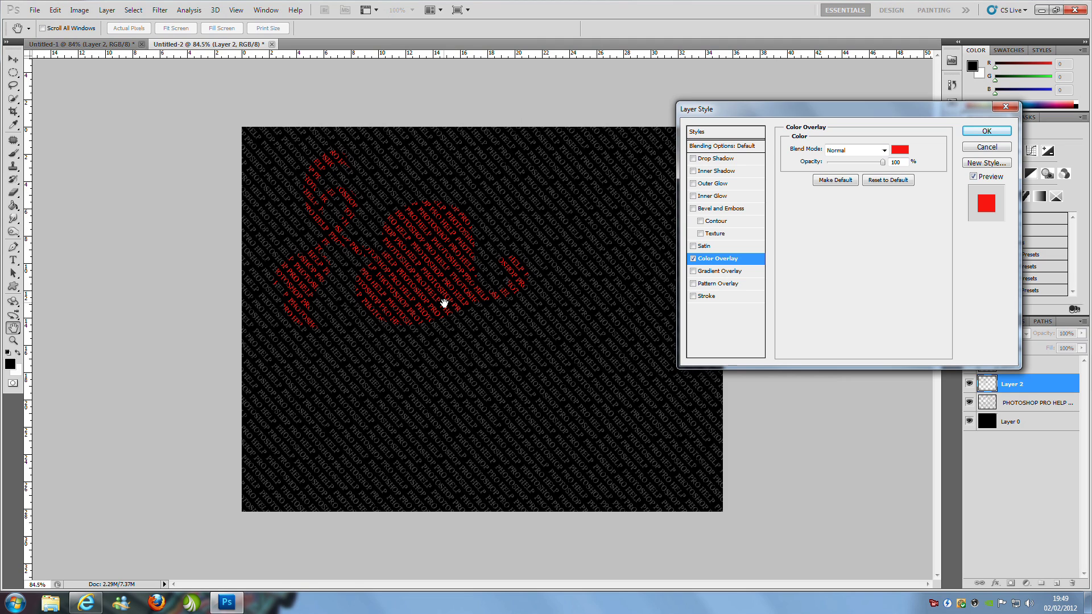
click(693, 259)
click(692, 271)
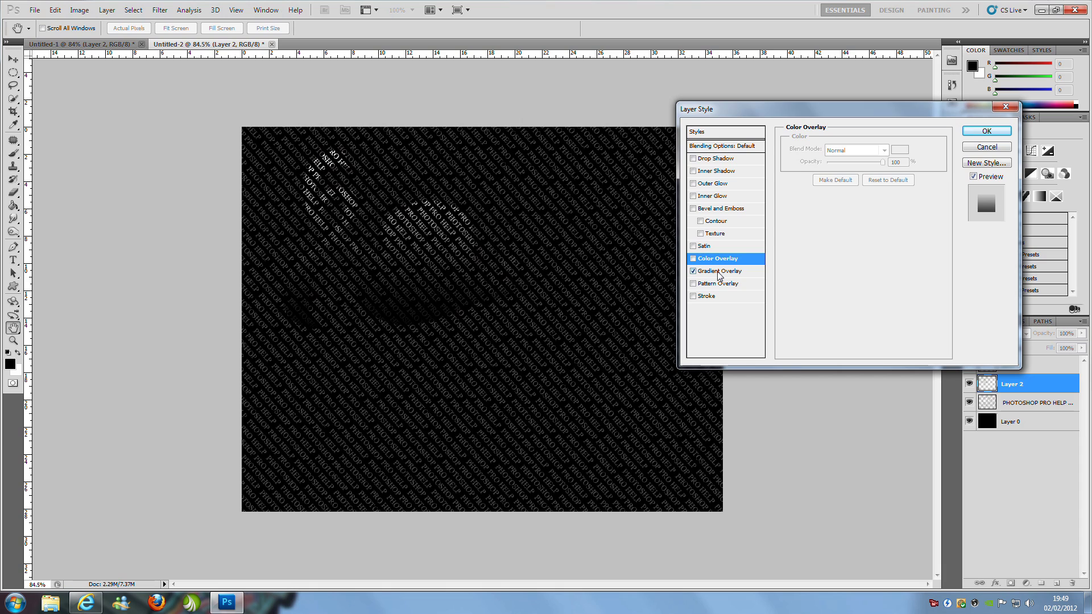
click(720, 271)
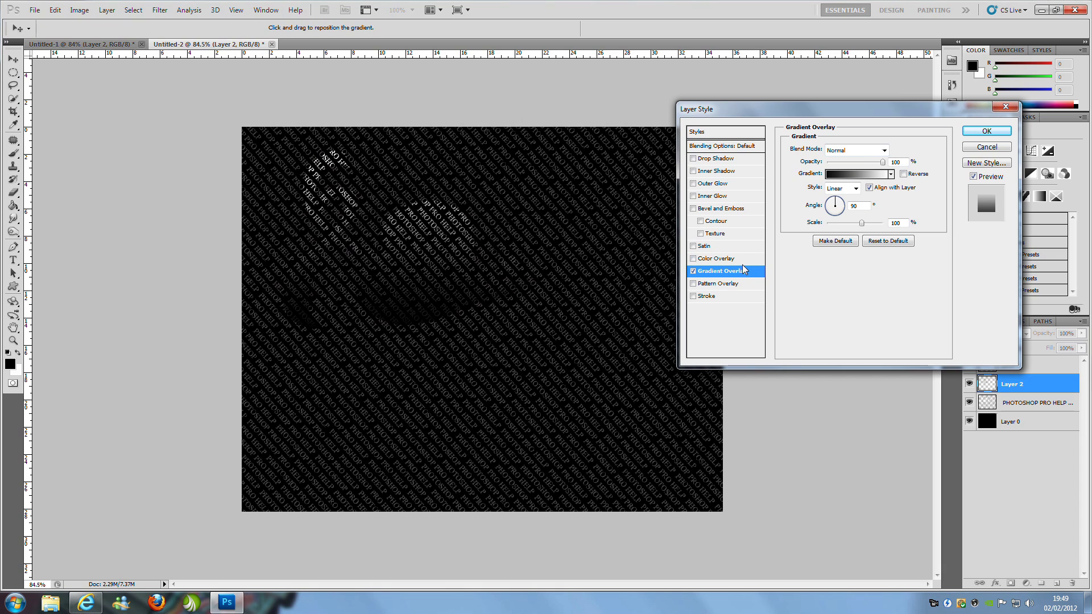
- Change the overlay gradient's black stop to bright green #02fd08 and apply the layer style to Layer 2
click(847, 180)
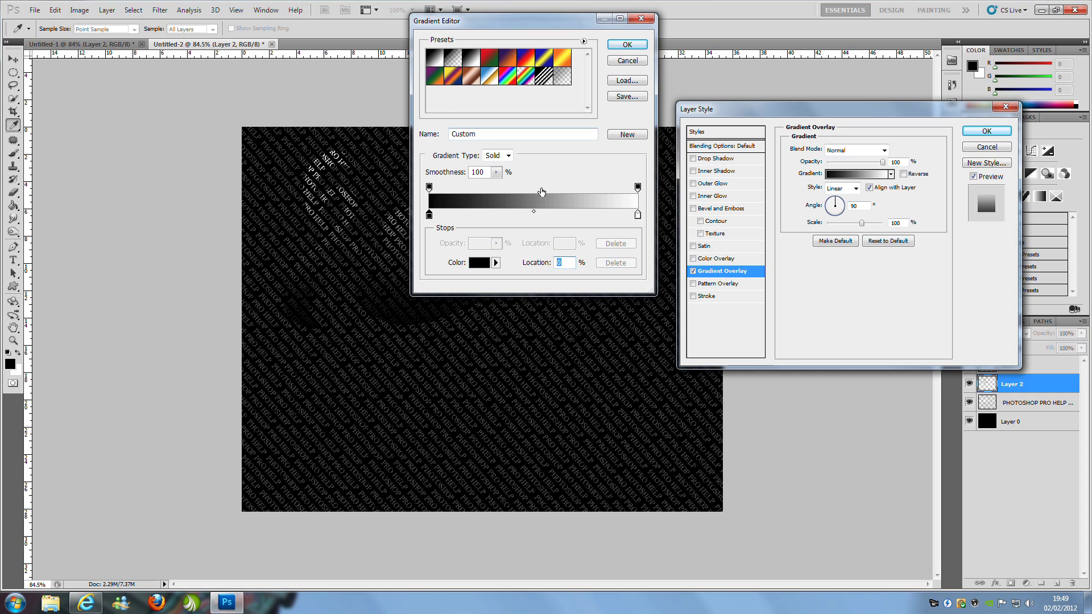
double_click(430, 215)
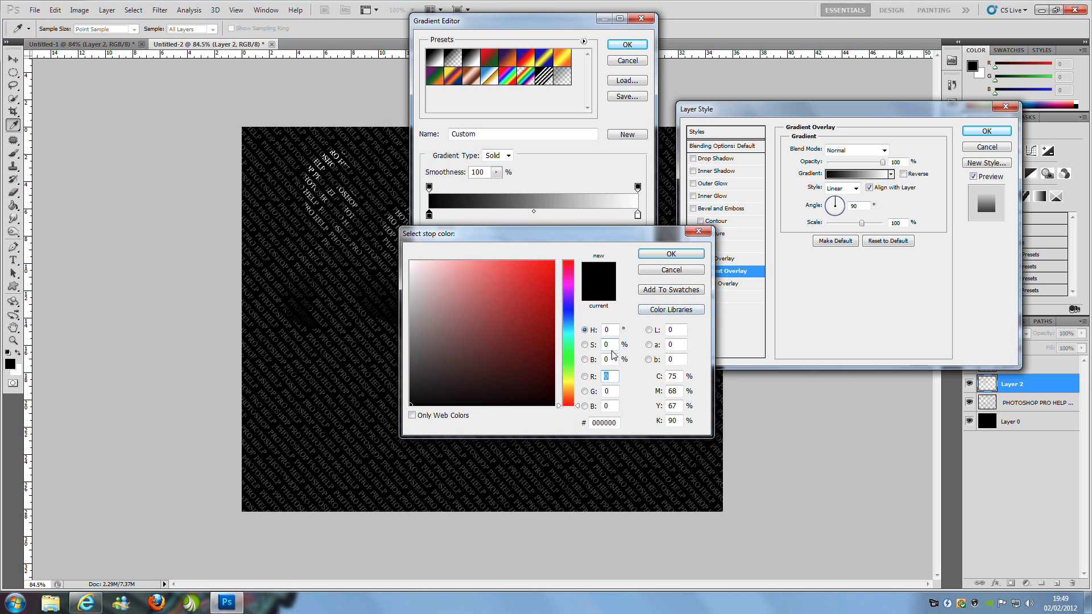
click(569, 357)
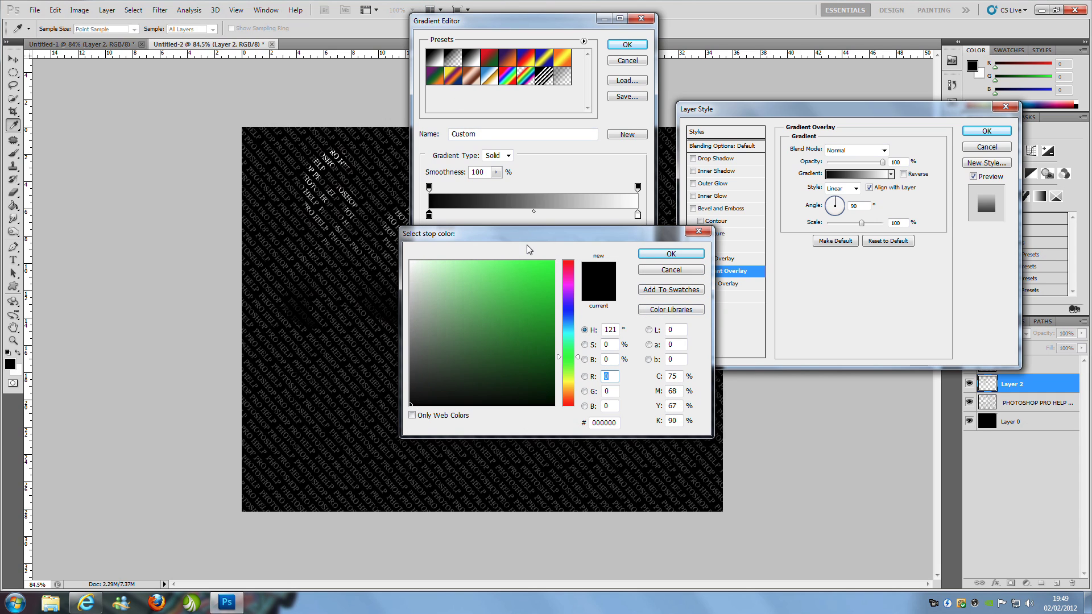
click(553, 262)
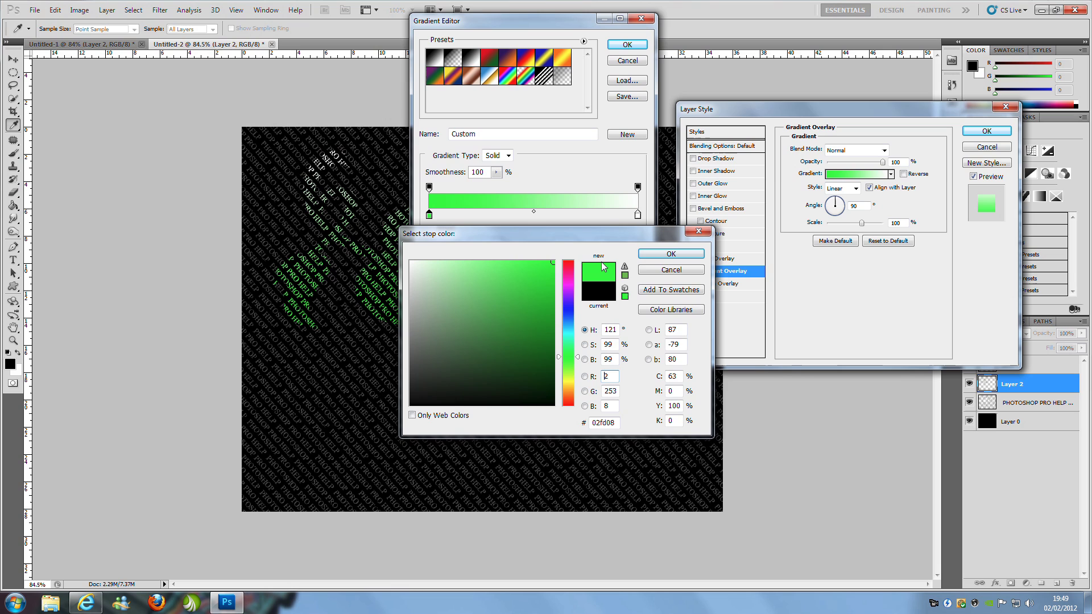
click(665, 253)
click(627, 45)
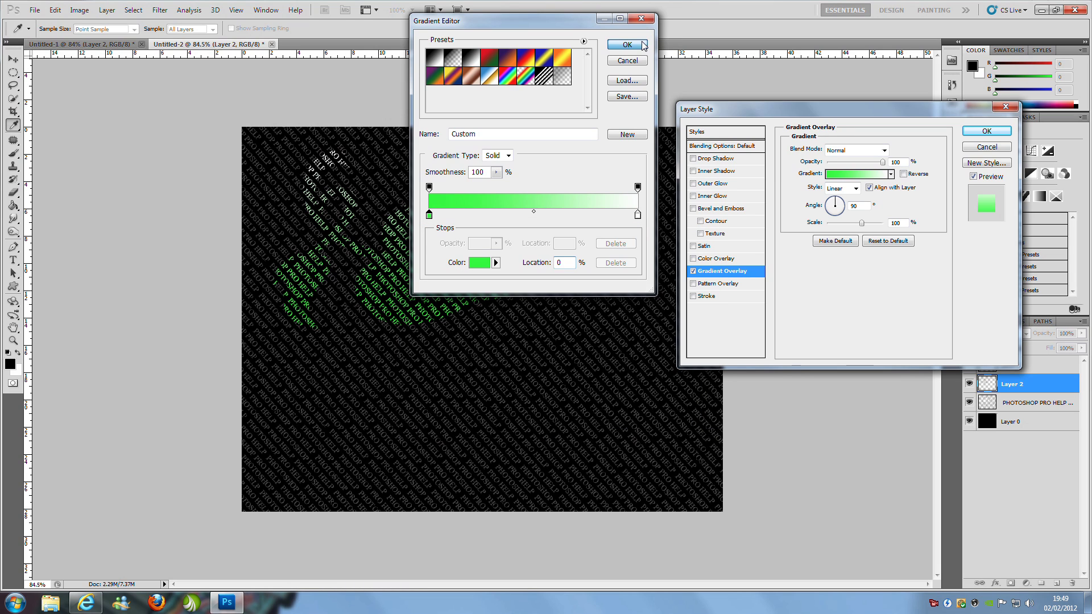
click(988, 131)
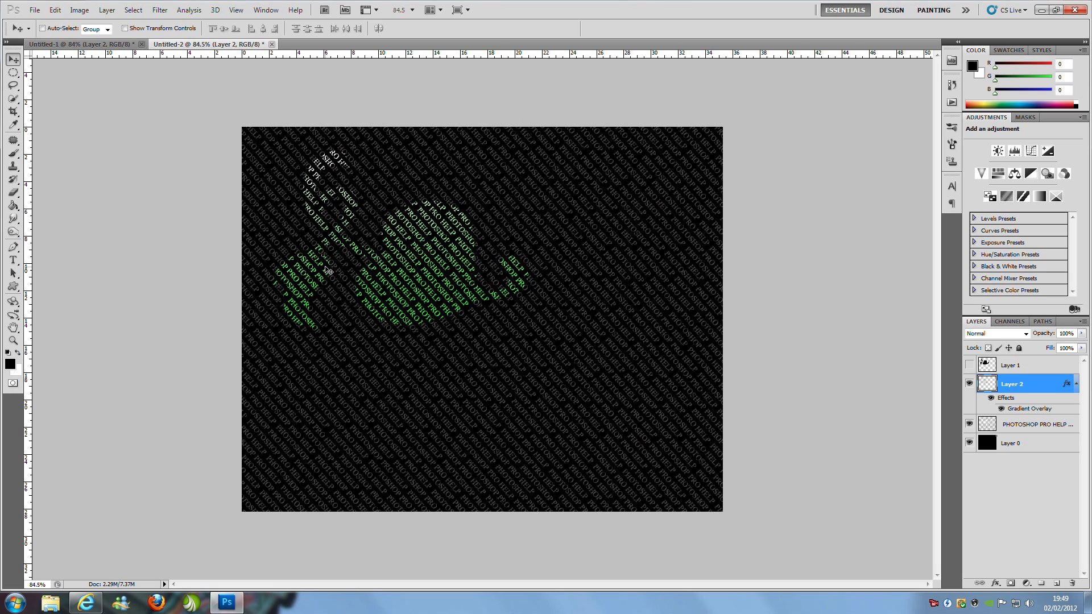
- Start a new text layer above Layer 2 with the font size set to 400 pt
click(13, 260)
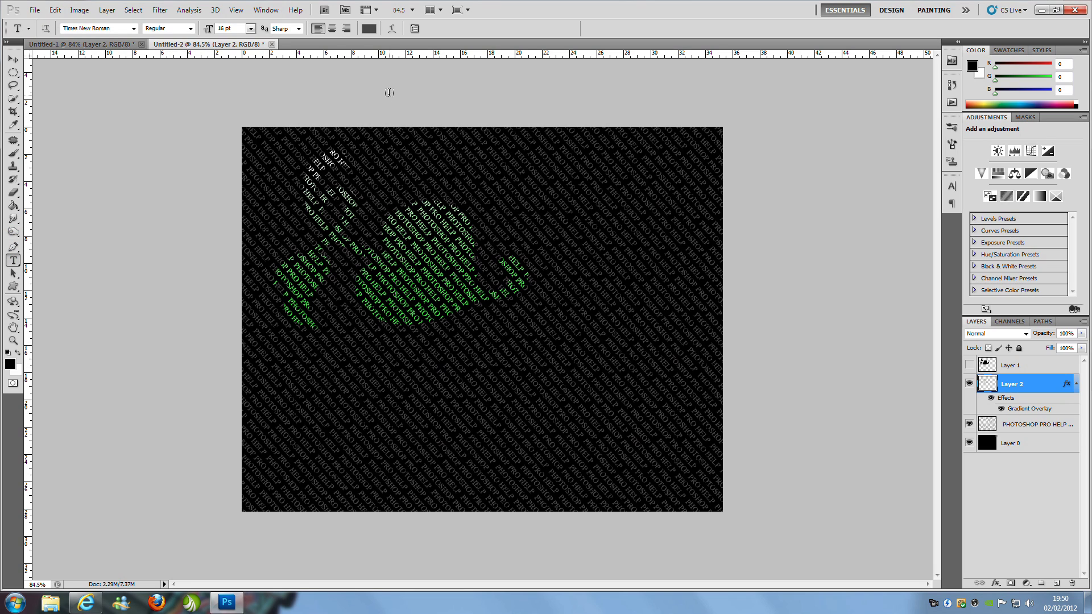
click(358, 81)
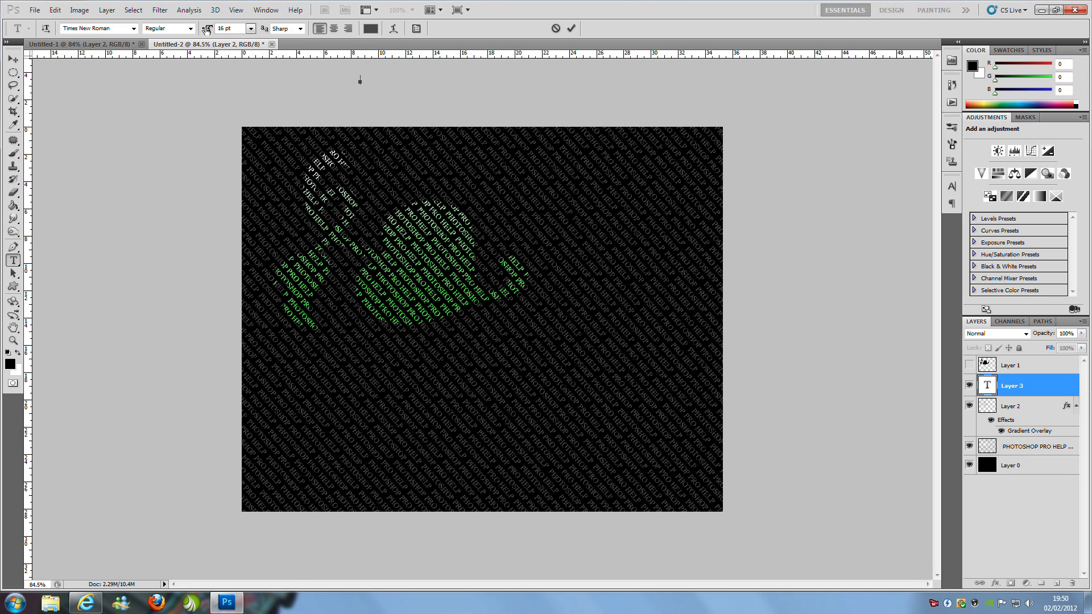
double_click(226, 30)
text(400)
key(BackSpace)
text(5)
key(Return)
text(P)
key(Return)
click(547, 230)
key(v)
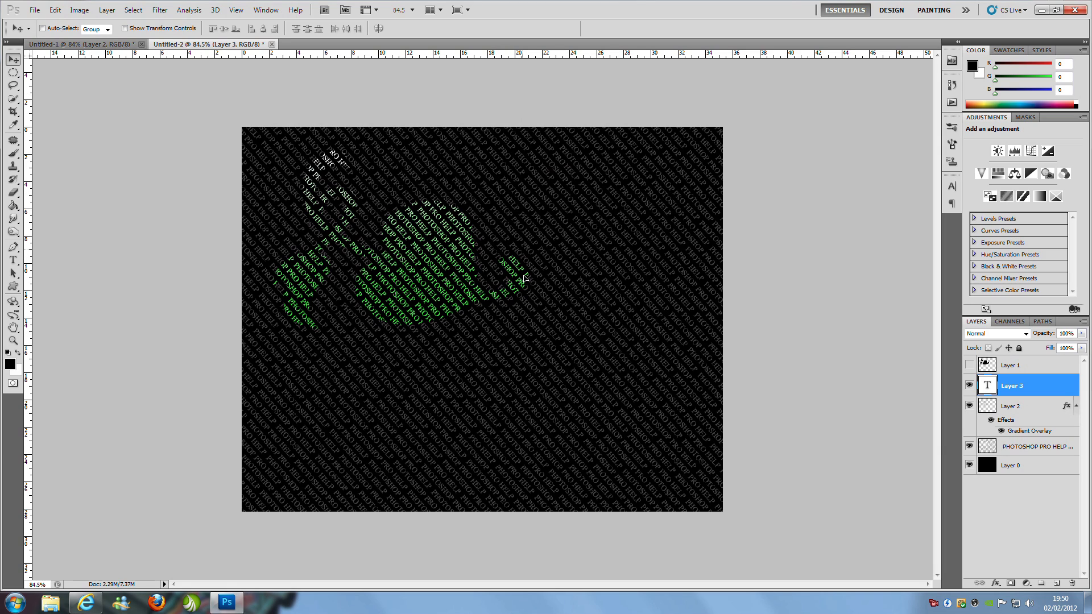
- Enter PH in the empty 400 pt text layer and place it in the lower-right area of the canvas
double_click(986, 386)
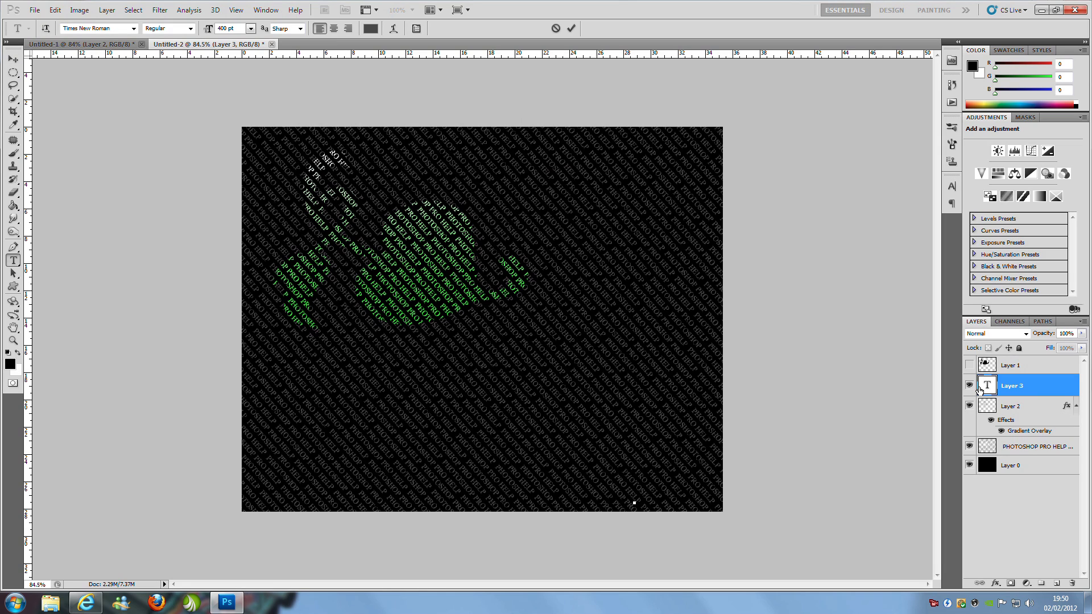
text(P)
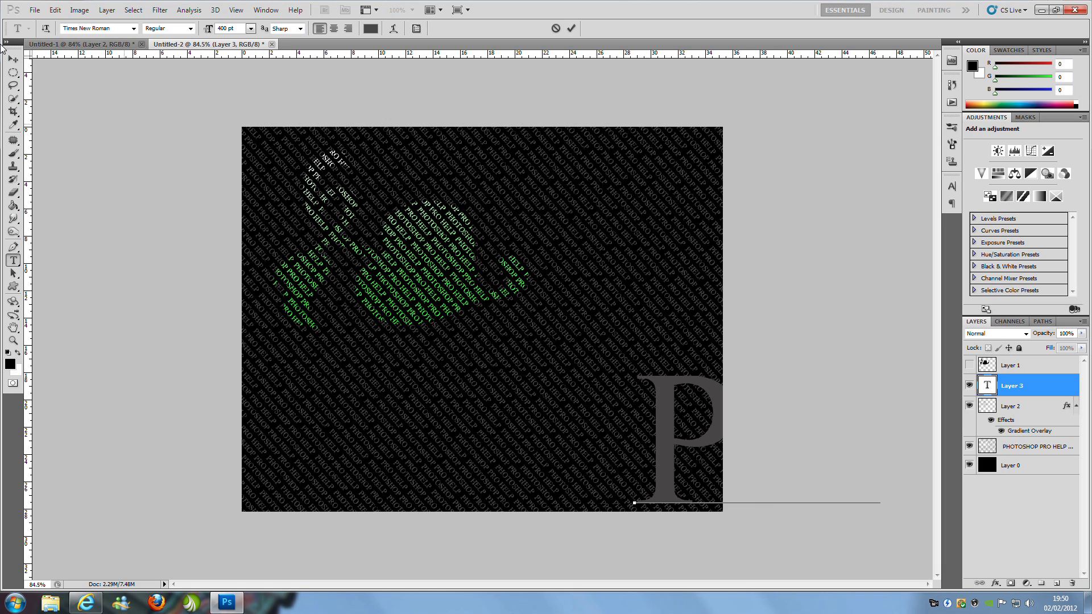
click(12, 59)
drag(690, 432, 521, 424)
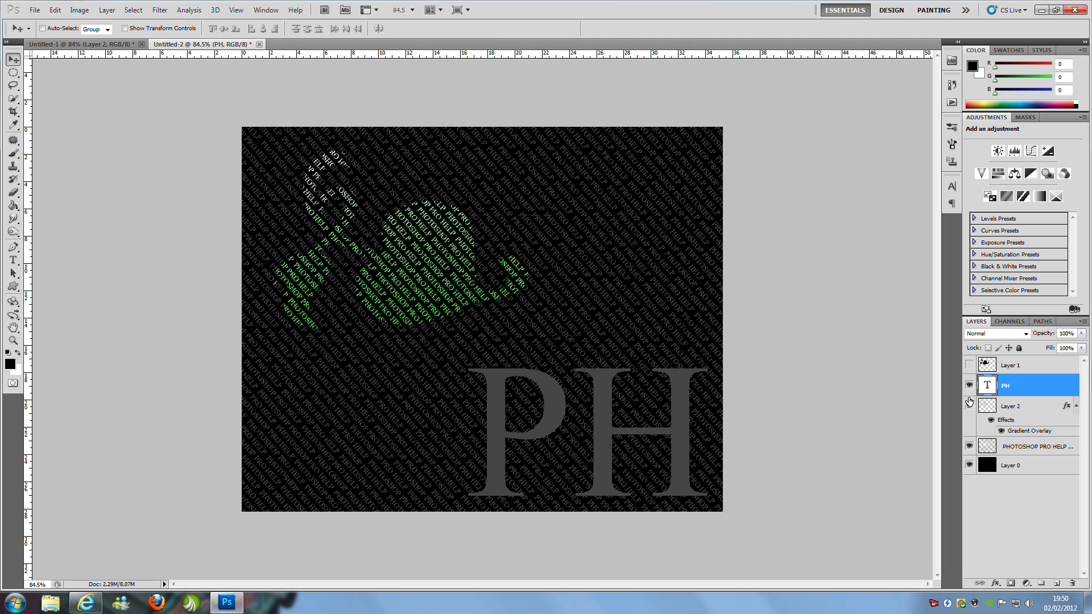
- Hide the PH text layer, load its letter outlines as a selection, and make the rasterized PHOTOSHOP PRO HELP layer active
click(969, 405)
click(969, 385)
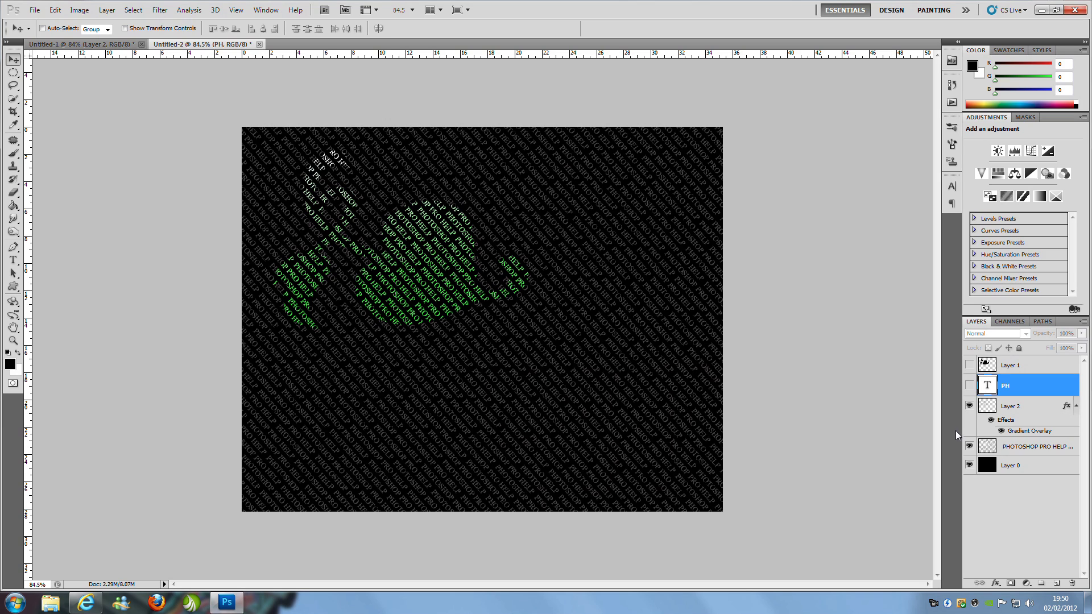
ctrl+click(988, 385)
click(1034, 446)
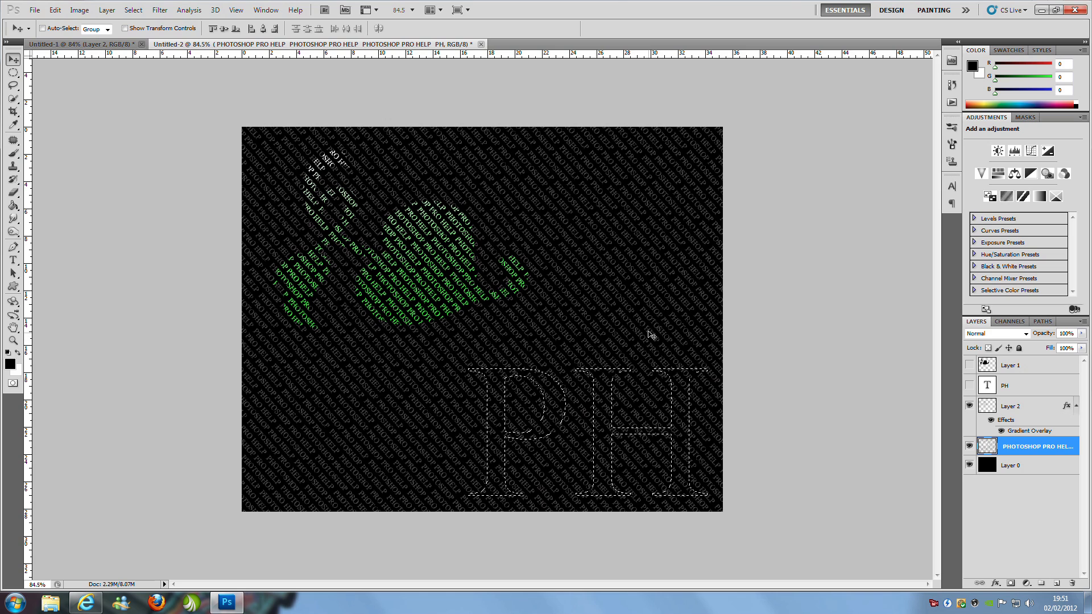
- Cut the PH-shaped area from the rasterized text, paste it as its own layer, and align it back over the gap
click(55, 10)
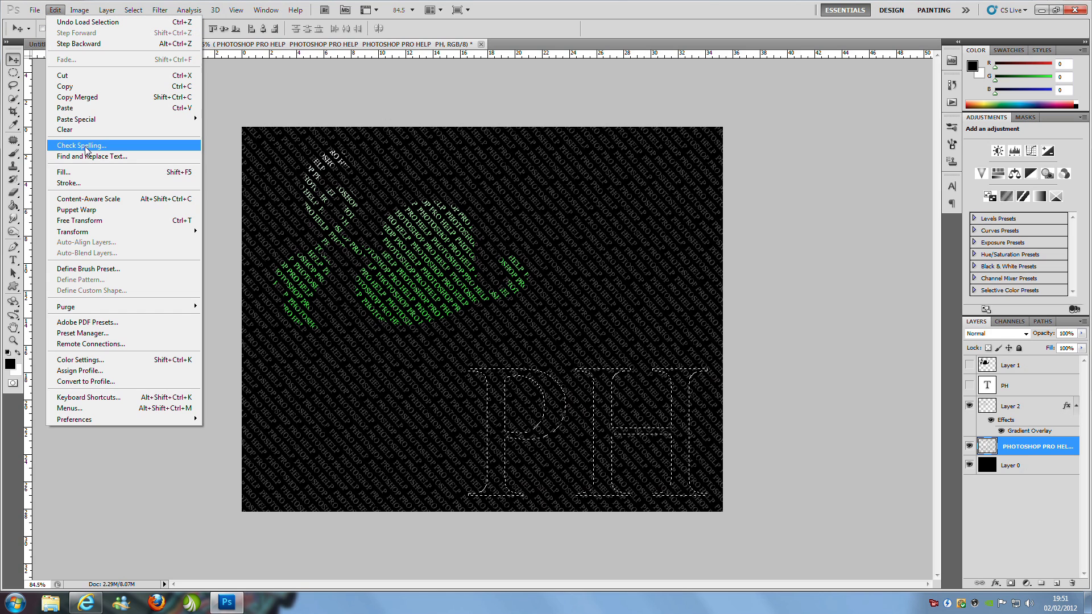
click(71, 76)
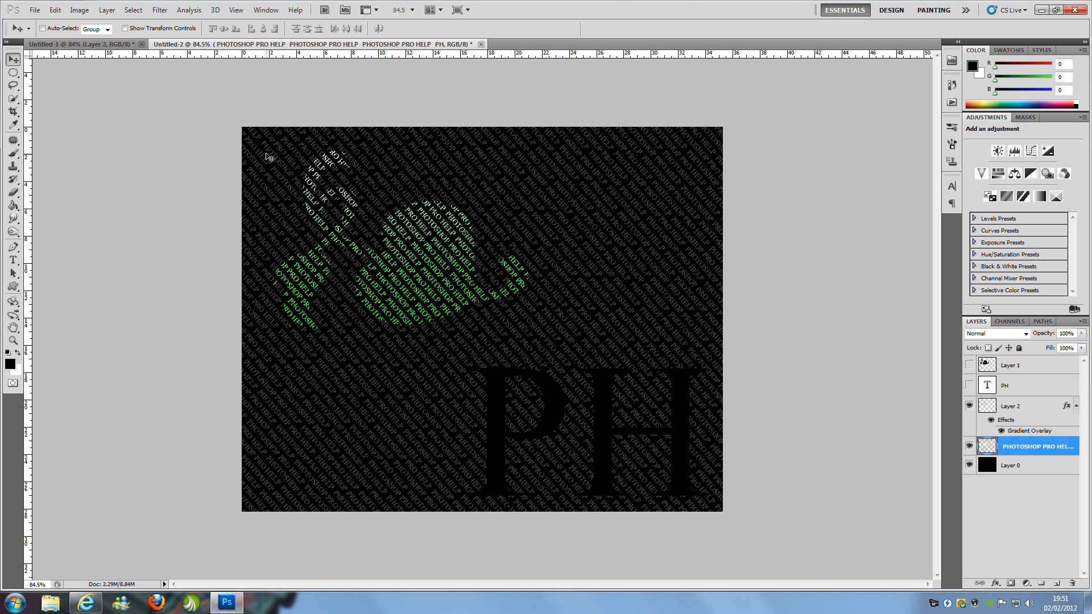
key(ctrl+v)
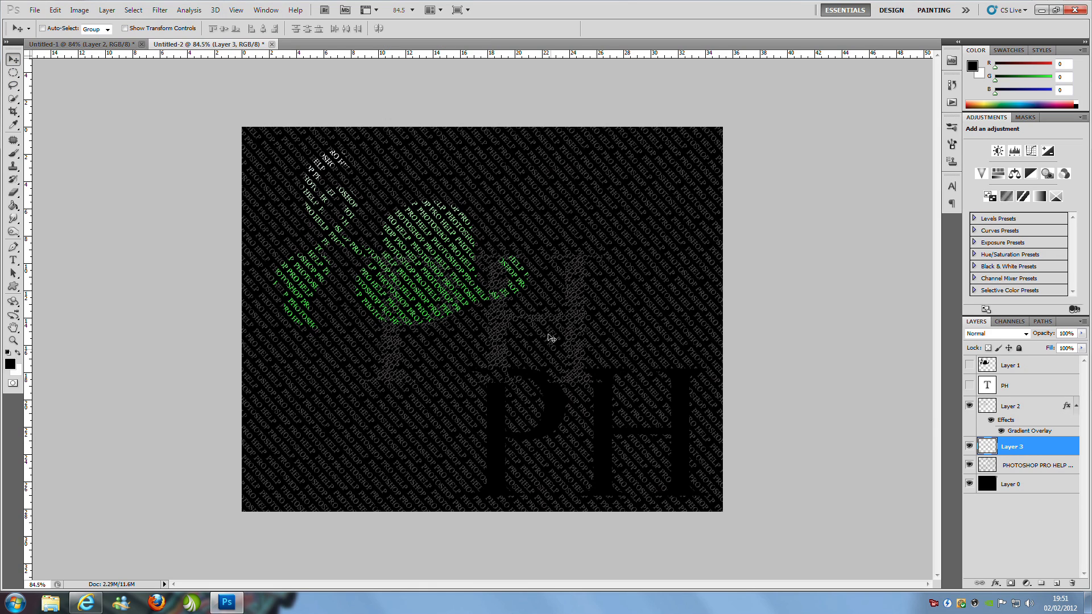
mouse_move(653, 447)
mouse_down()
mouse_move(673, 462)
mouse_move(652, 447)
mouse_up()
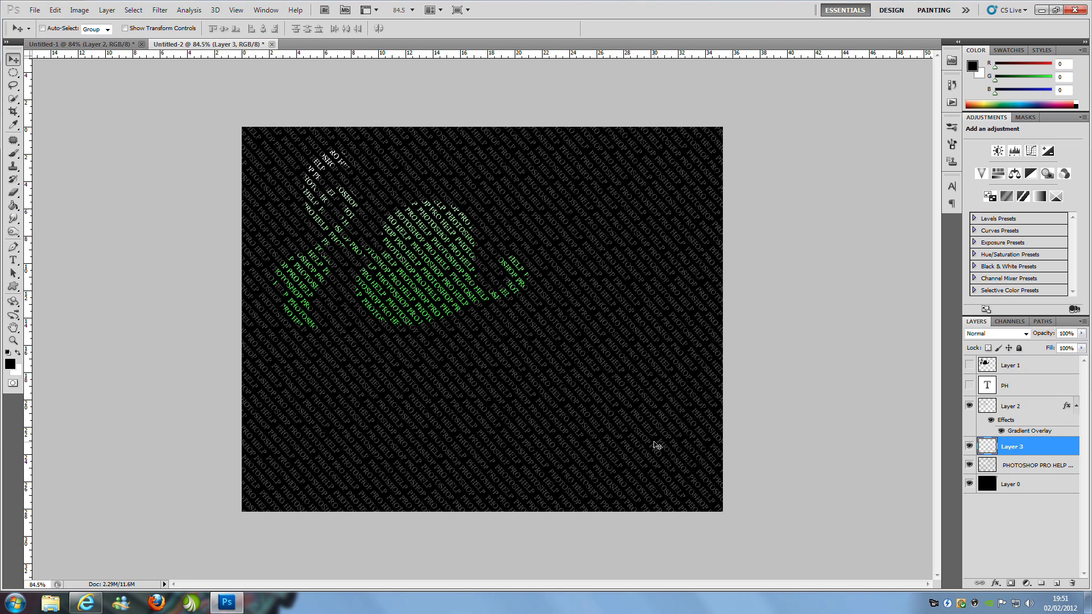
- Apply a blue #0060ff Color Overlay to the pasted PH piece on Layer 3
double_click(1045, 448)
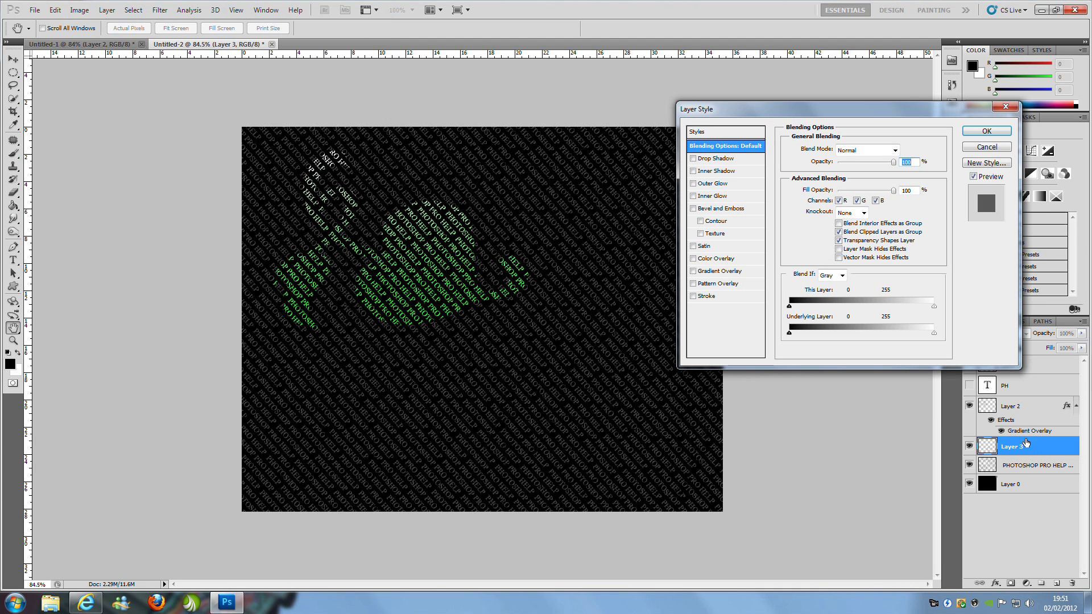
click(694, 258)
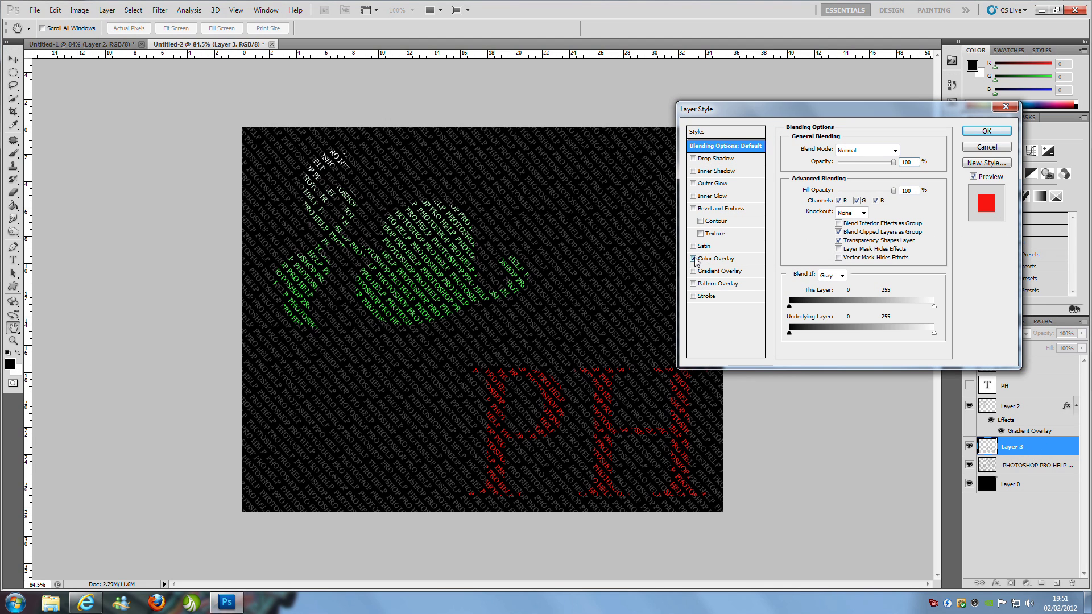
click(747, 258)
click(900, 149)
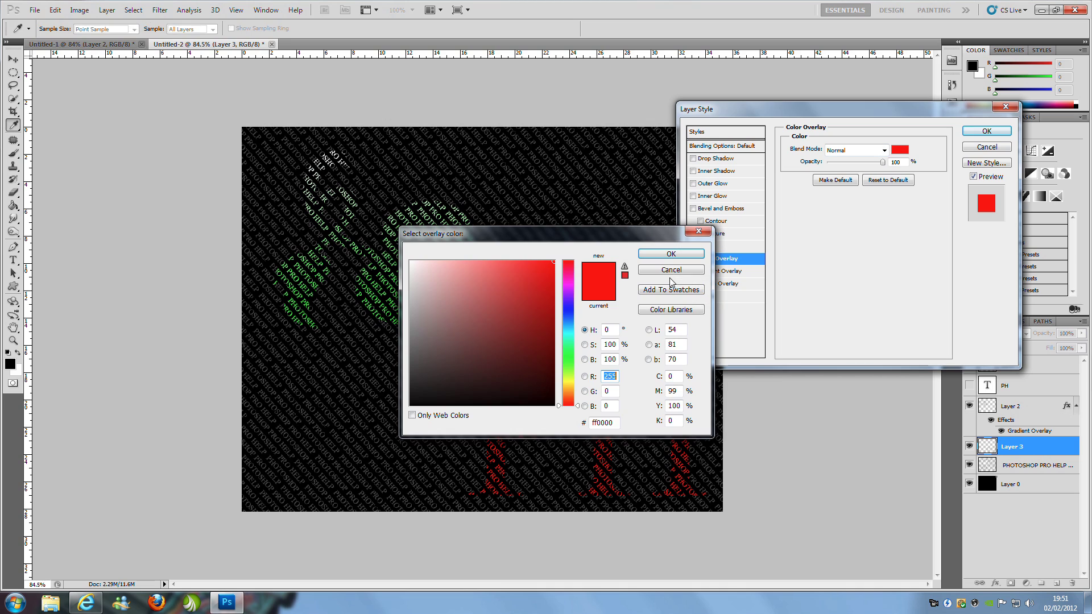
click(567, 317)
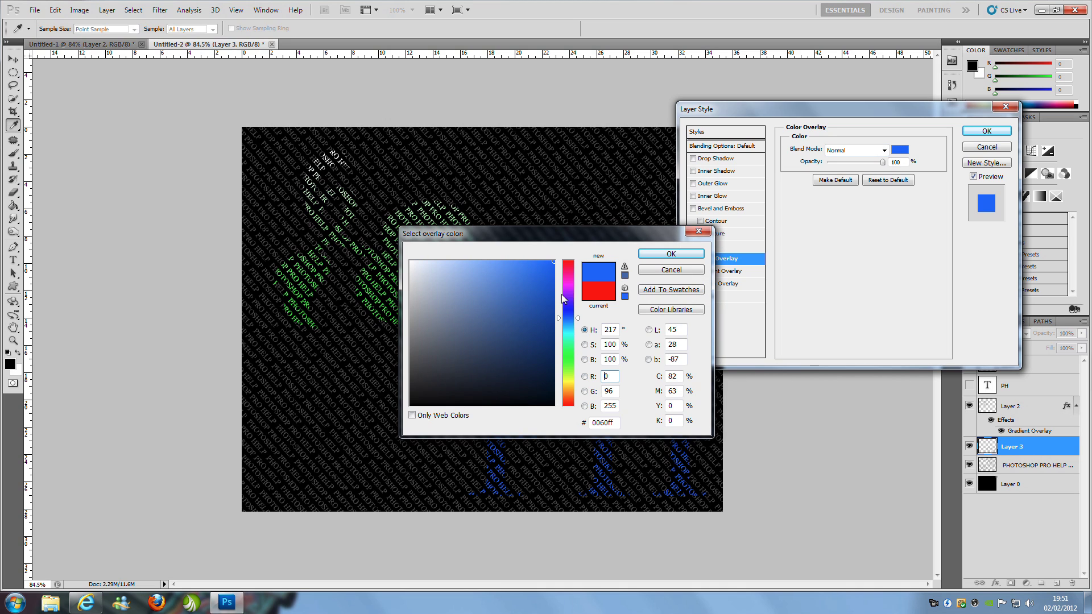
click(655, 255)
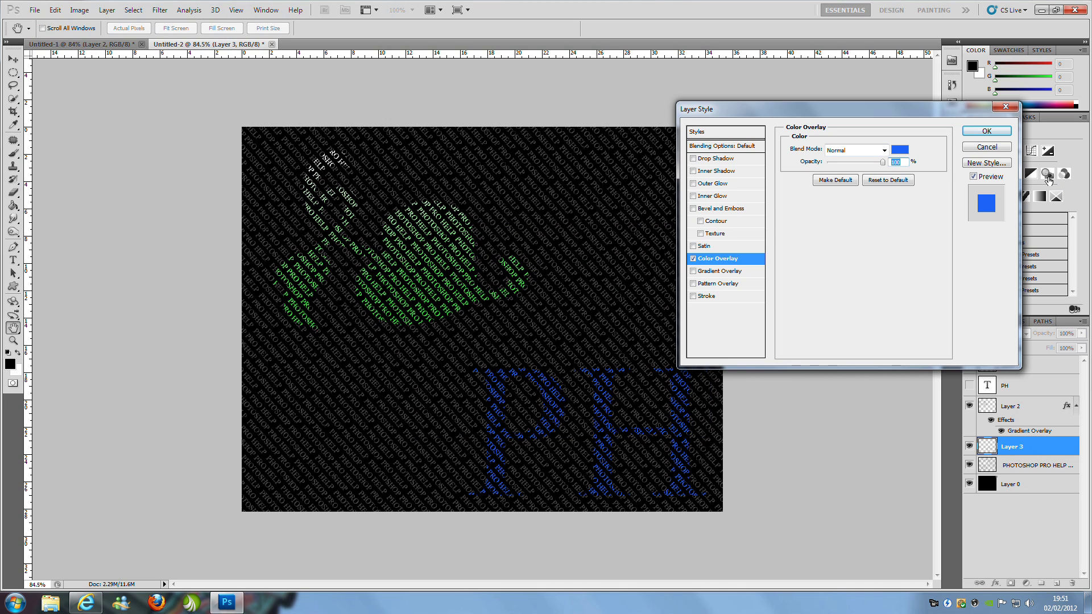
click(987, 132)
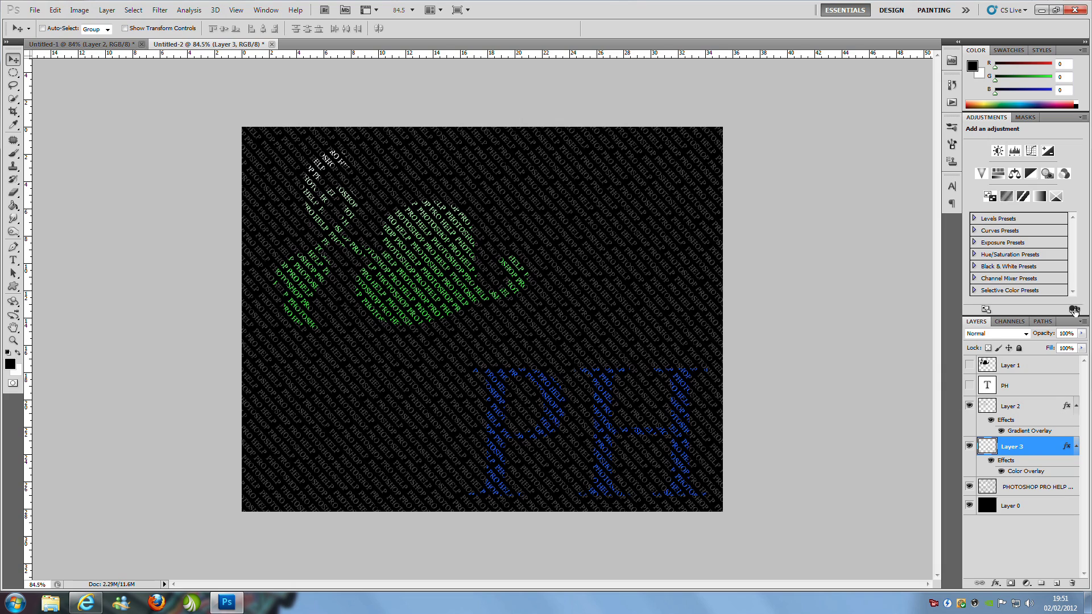
- Add a new layer above Layer 1 and fill it with black using the Paint Bucket
click(1058, 365)
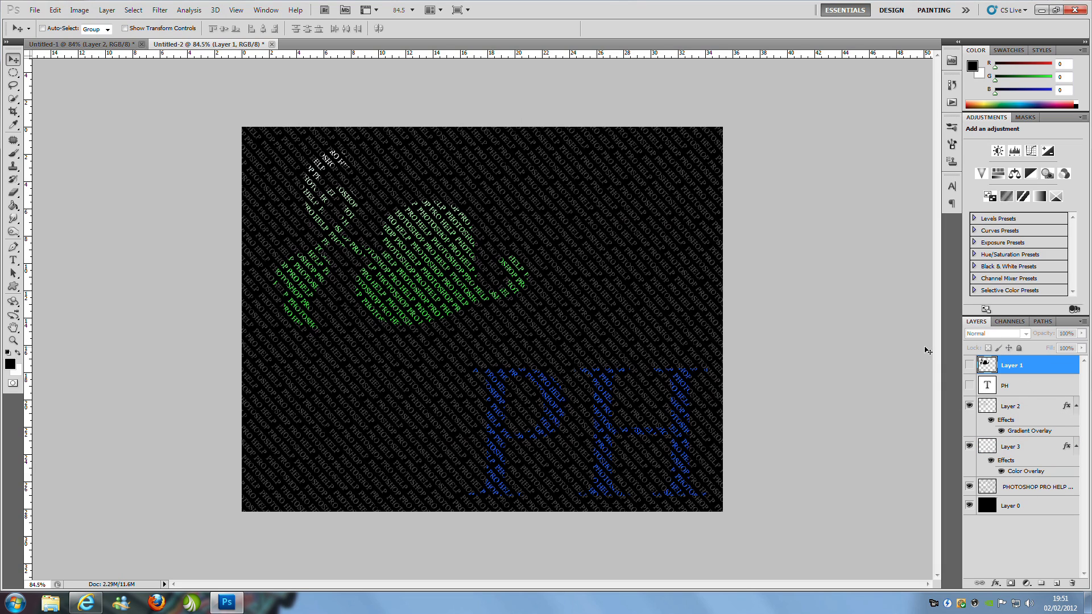
click(1057, 583)
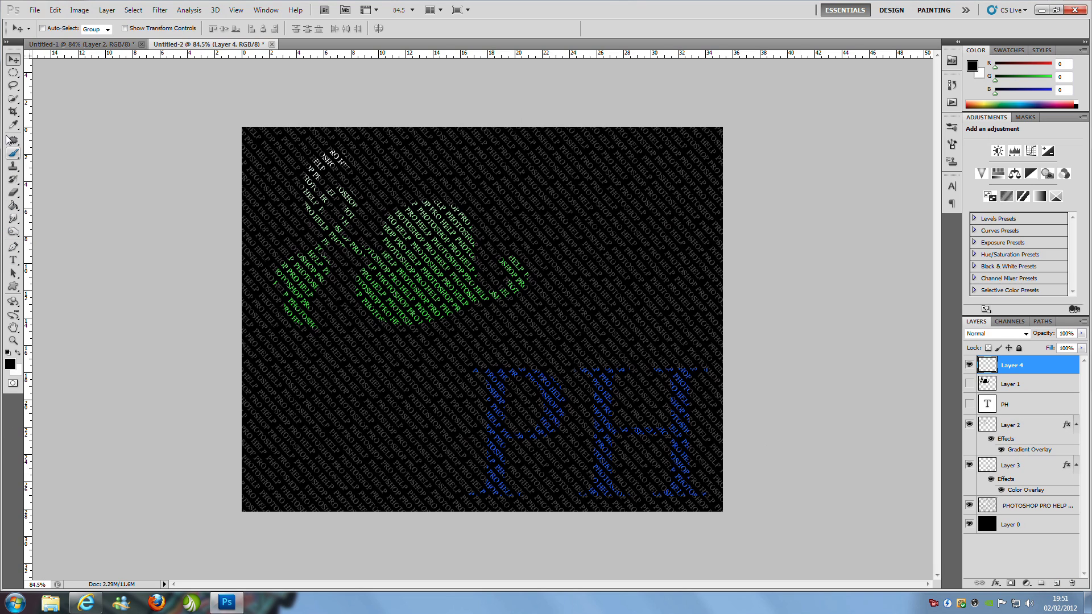
click(14, 192)
click(14, 206)
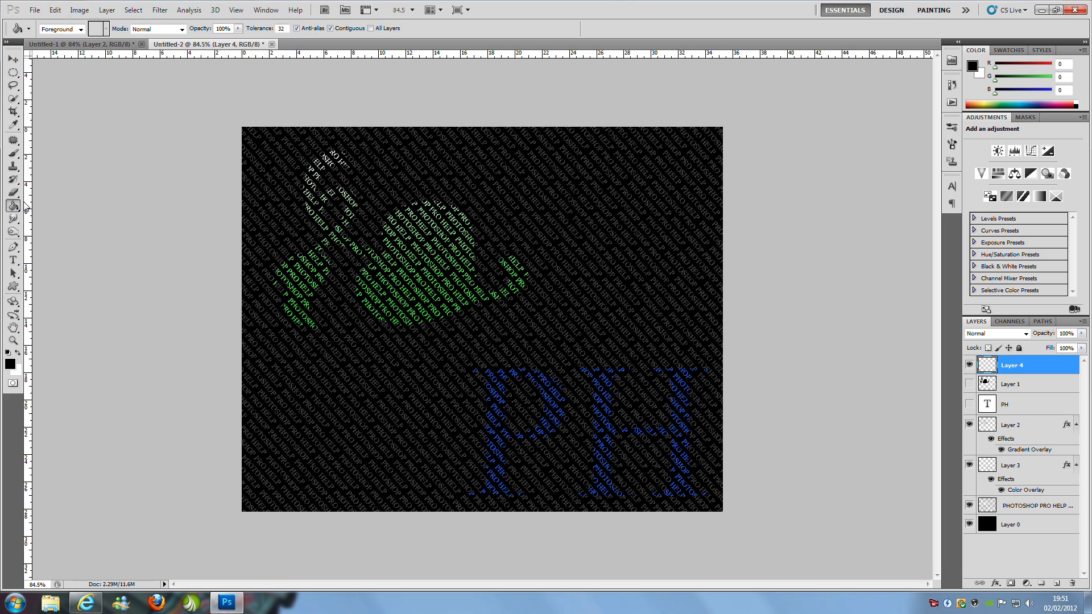
click(508, 193)
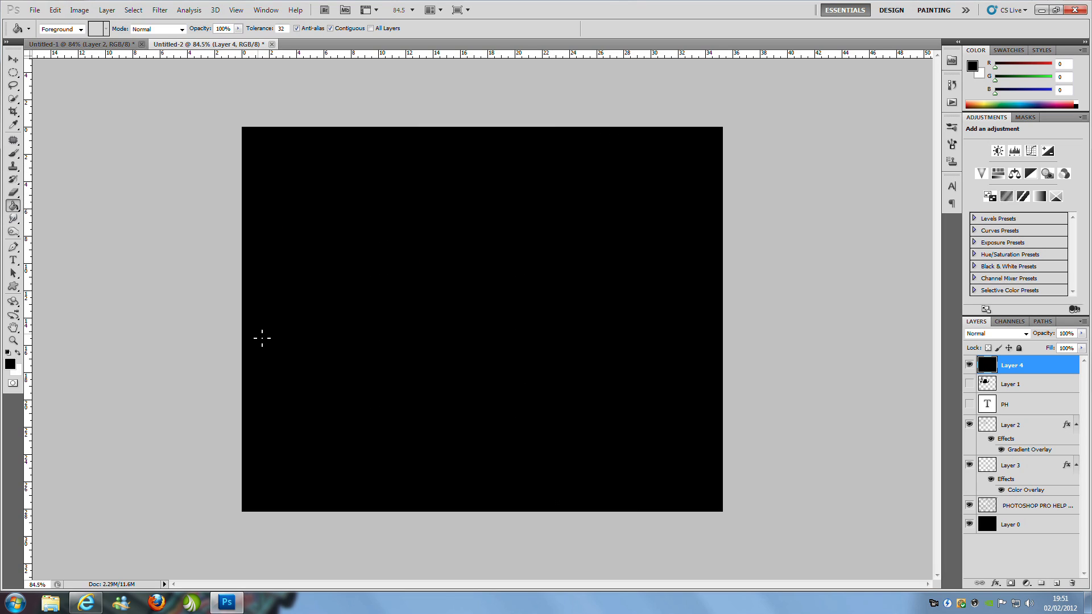
- Set the black top layer's blend mode to Overlay and its fill to 0%
click(1022, 335)
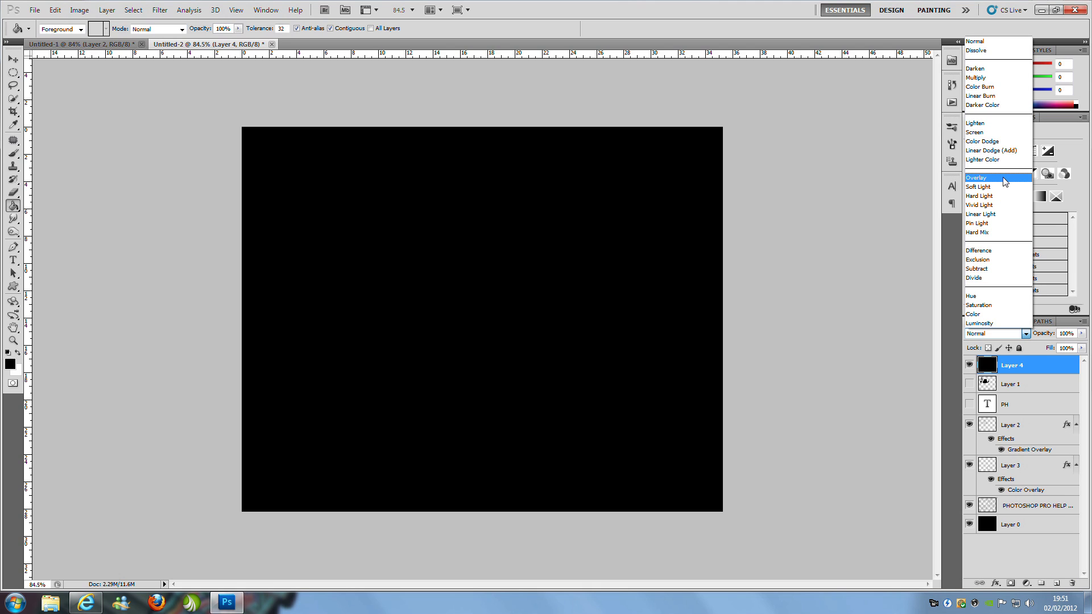
click(1004, 178)
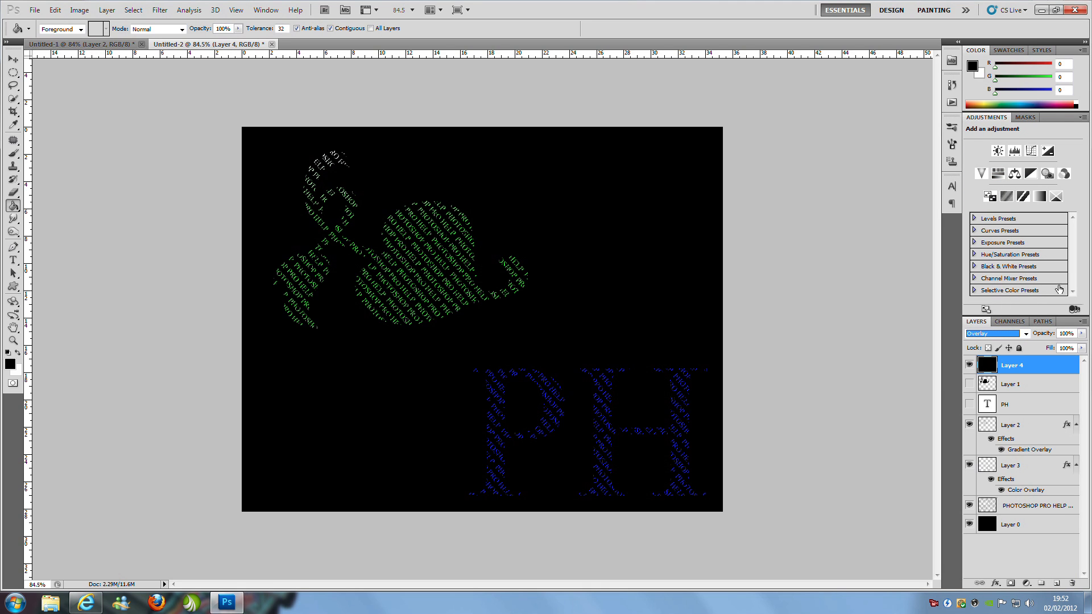
click(1082, 348)
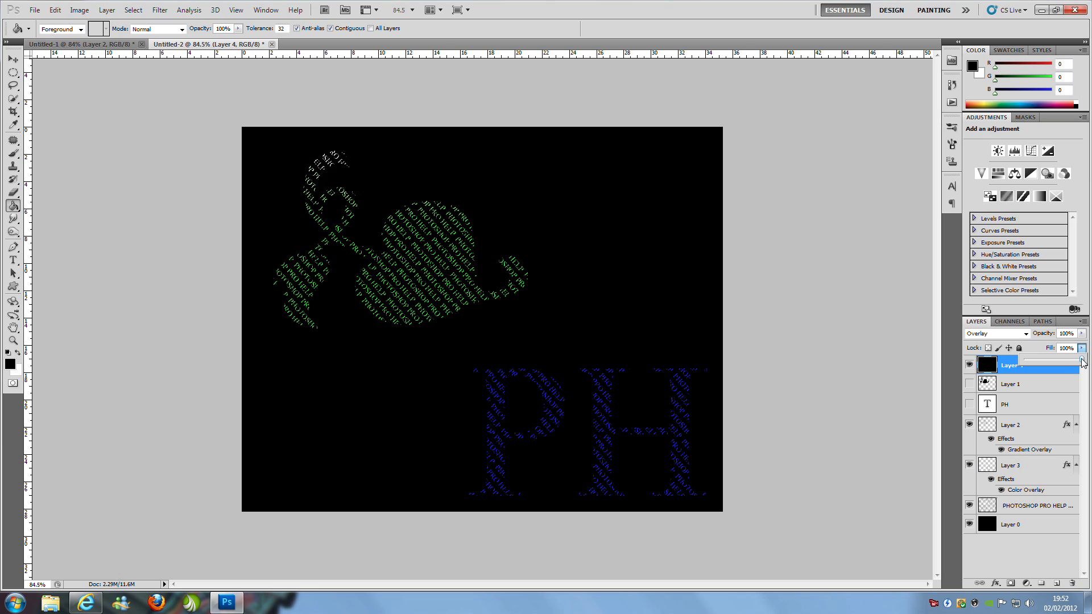
drag(1082, 360, 845, 363)
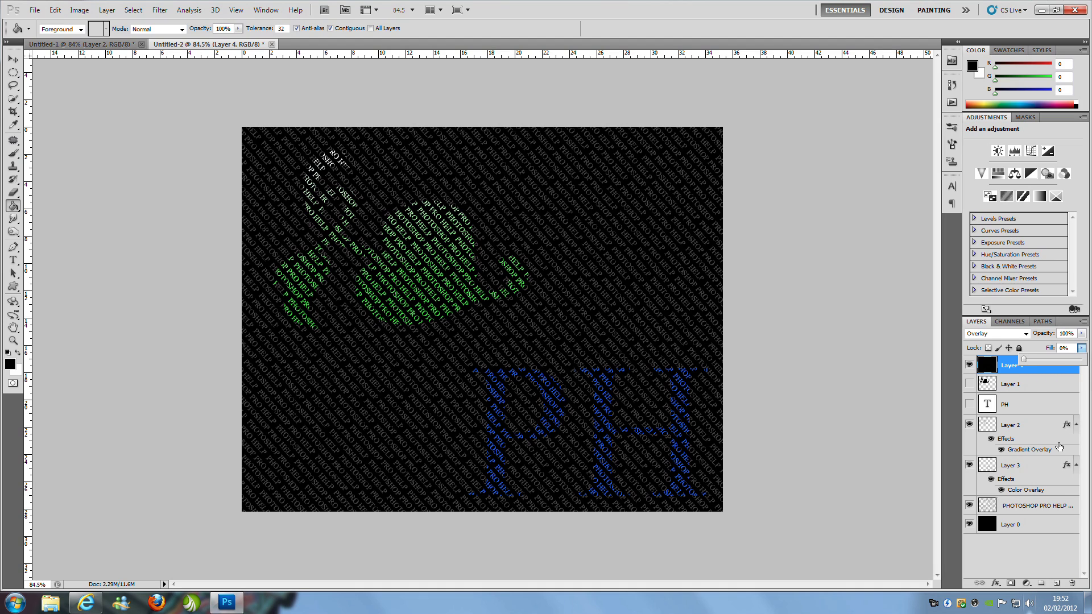
- Add an Inner Glow to the black top layer with 100% opacity and a size of 70 px
double_click(1016, 367)
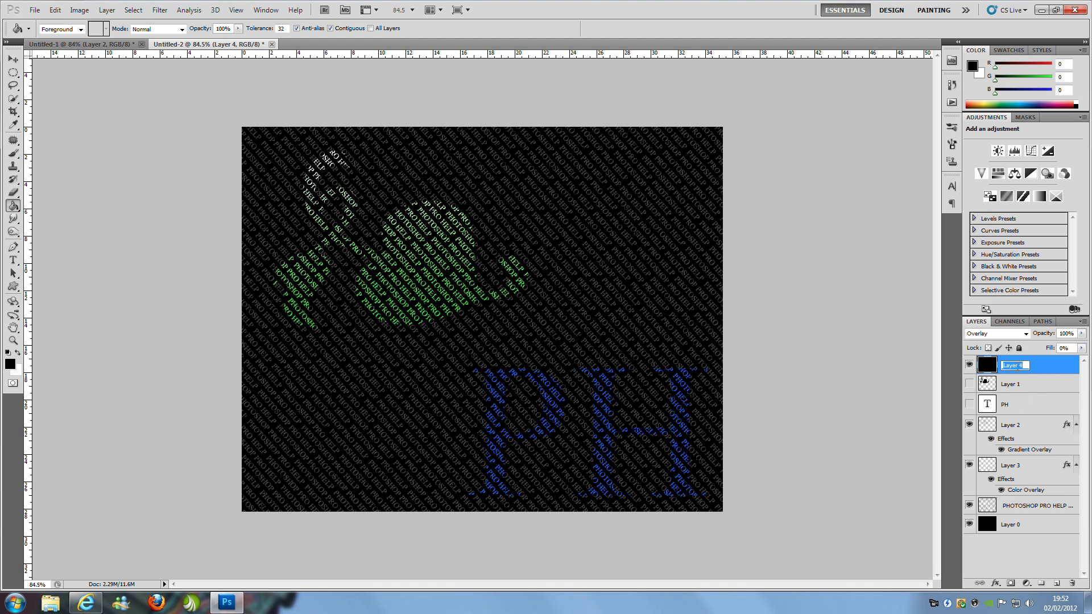
double_click(1065, 367)
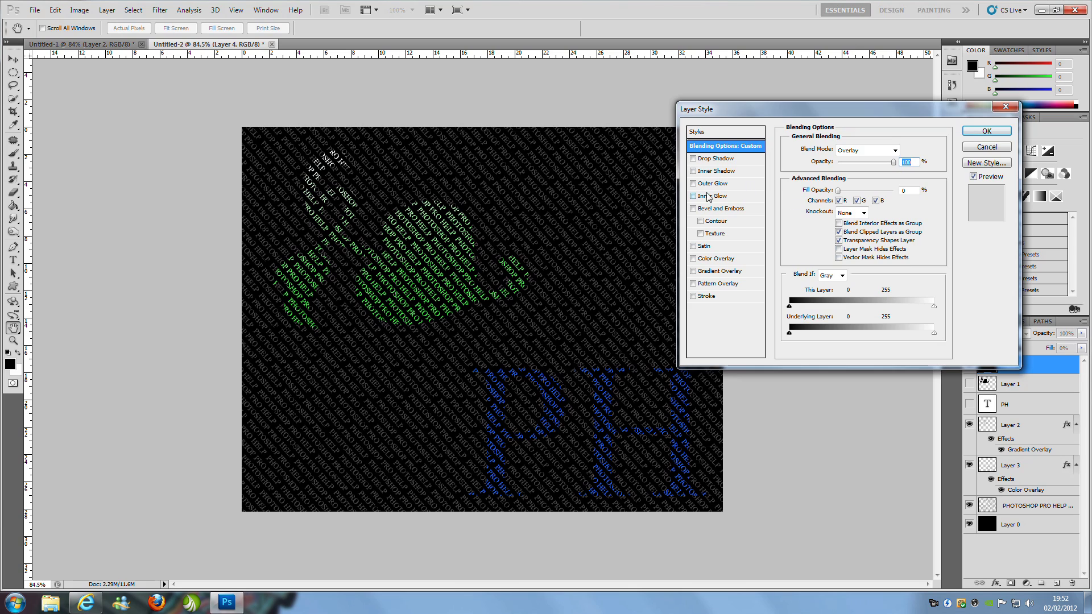
click(693, 197)
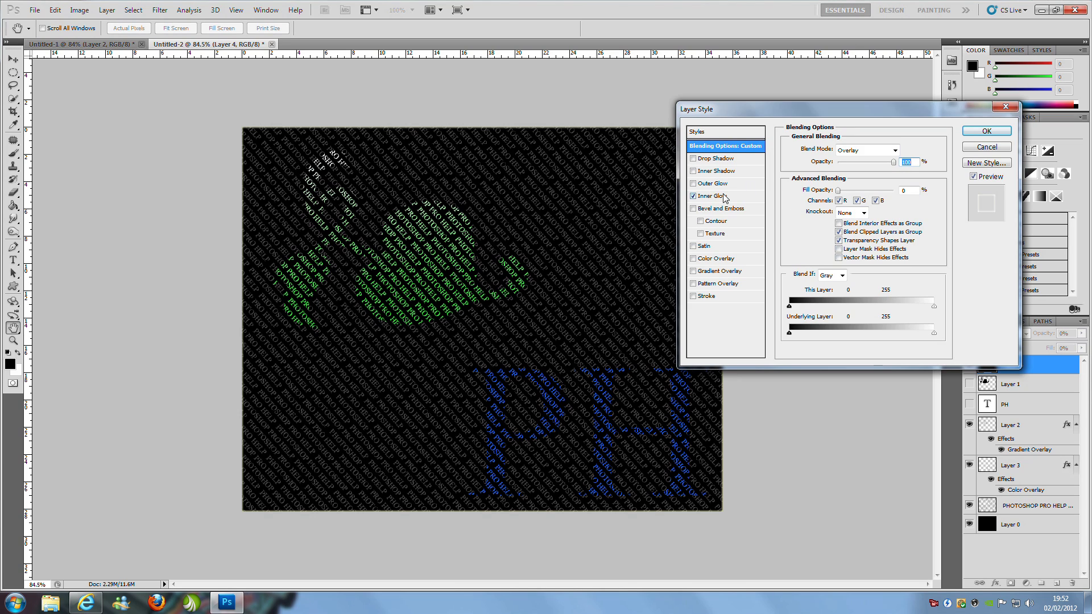
click(744, 199)
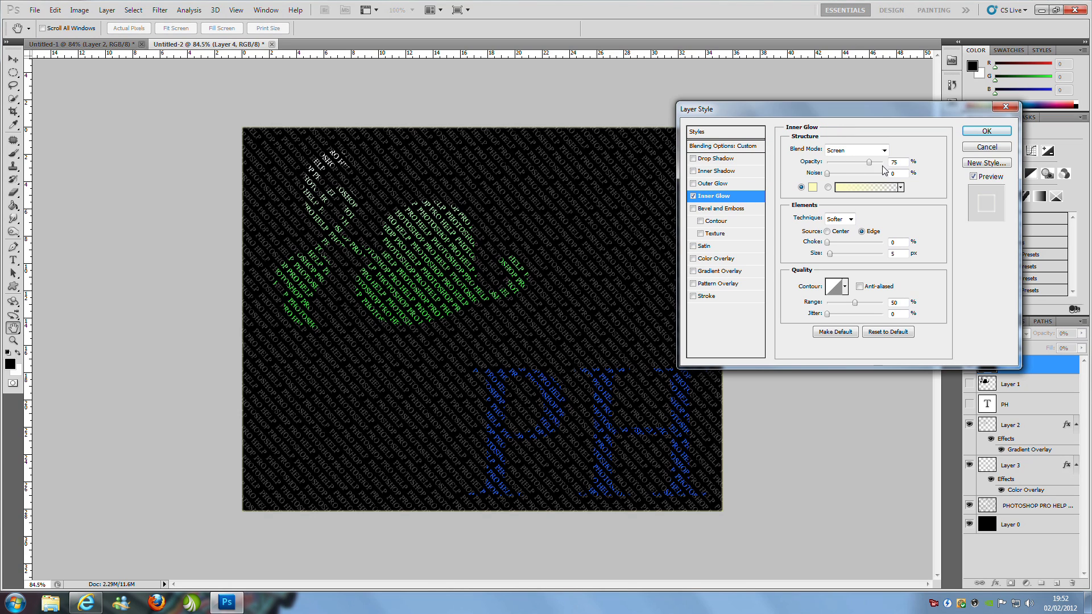
drag(869, 163, 885, 163)
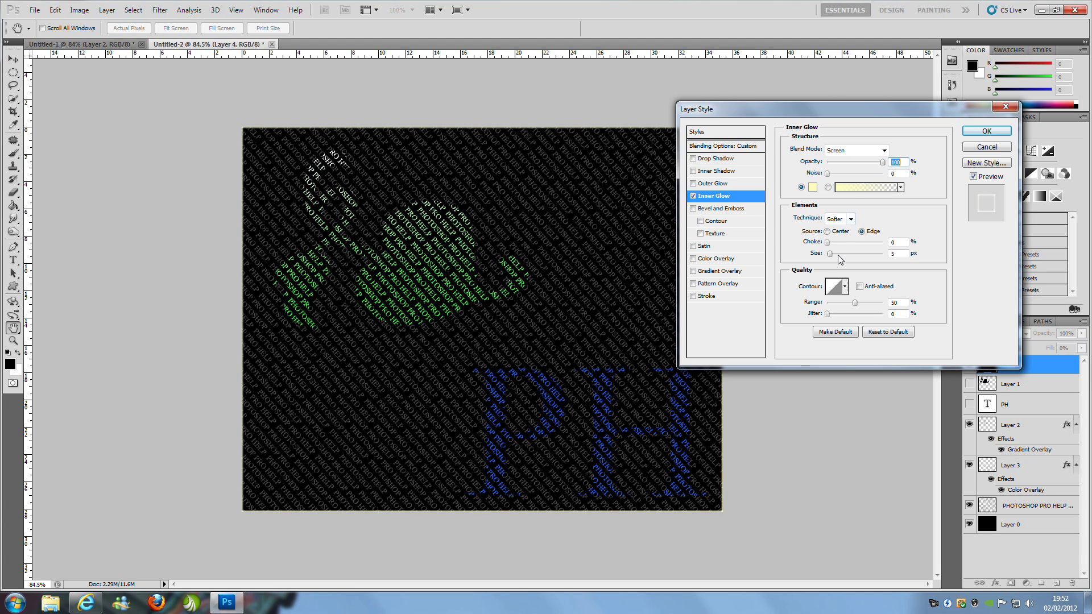
drag(830, 254, 845, 254)
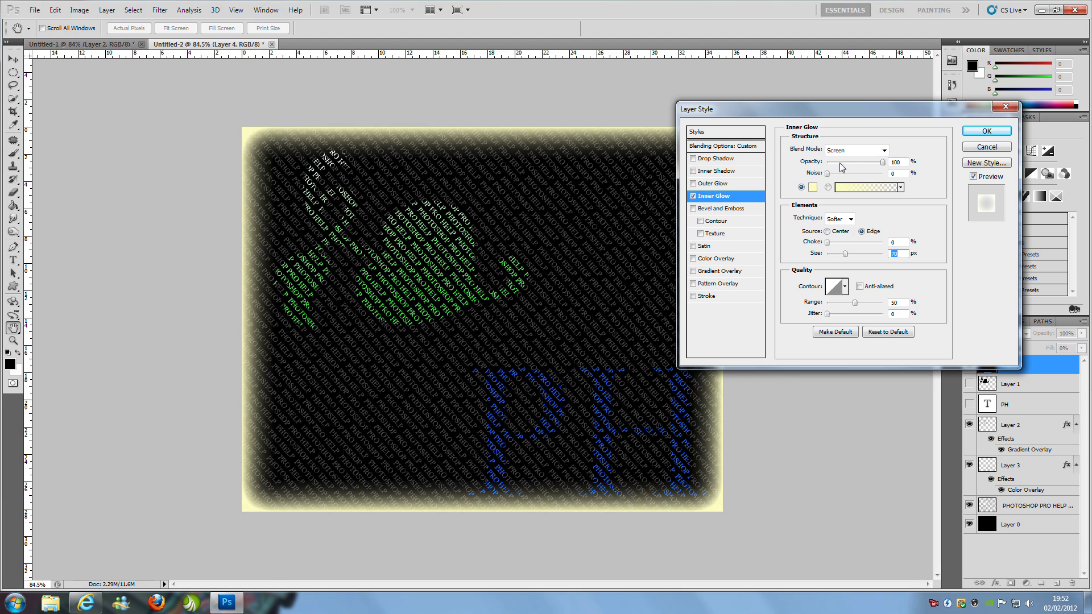
- Change the Inner Glow colour of the black top layer to near-black #020202
click(812, 188)
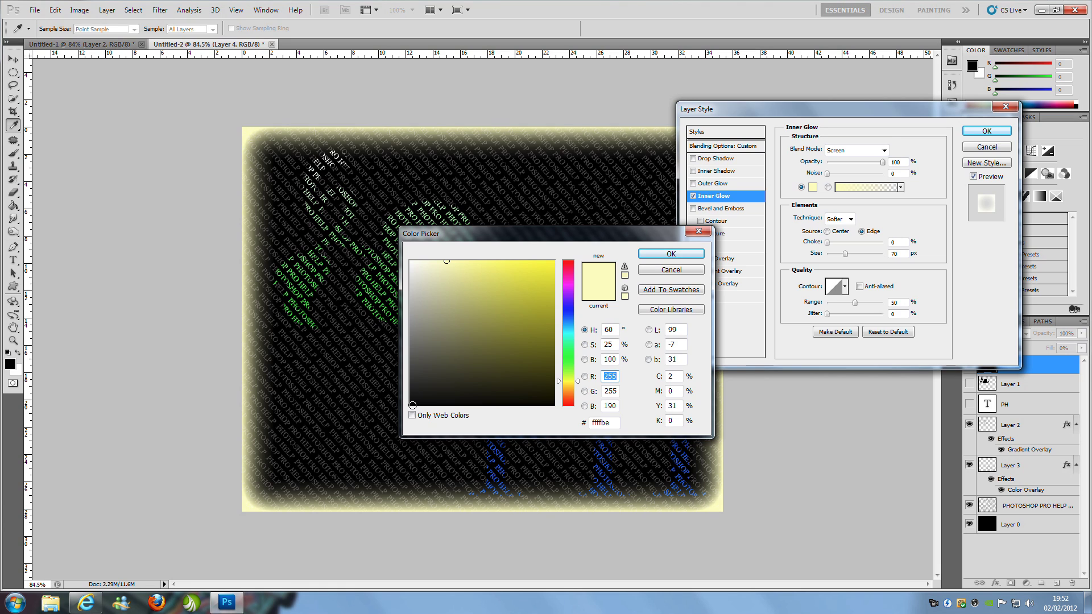
click(413, 348)
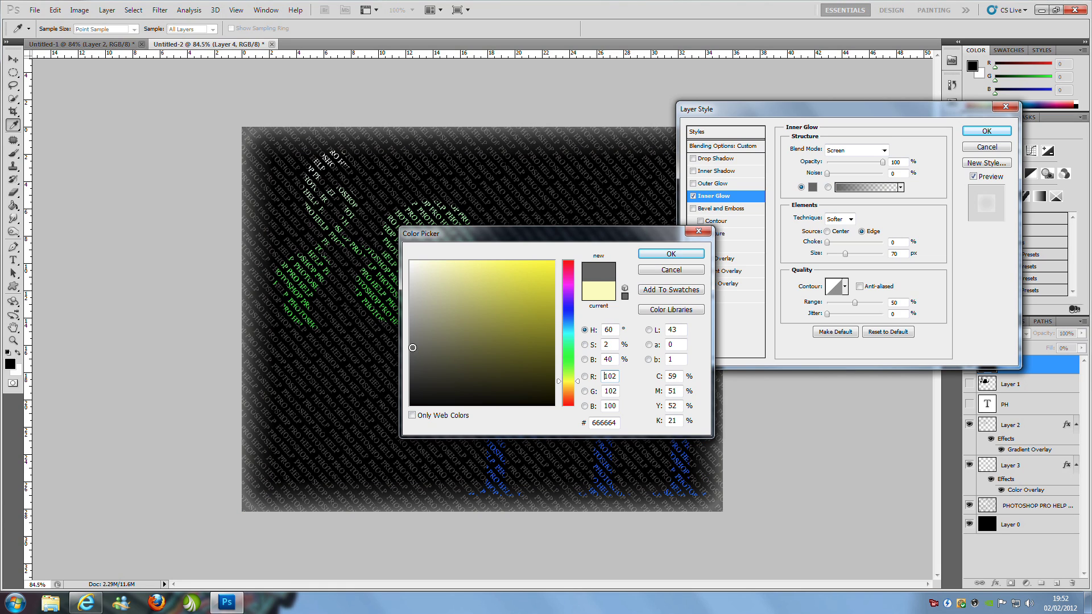
click(413, 348)
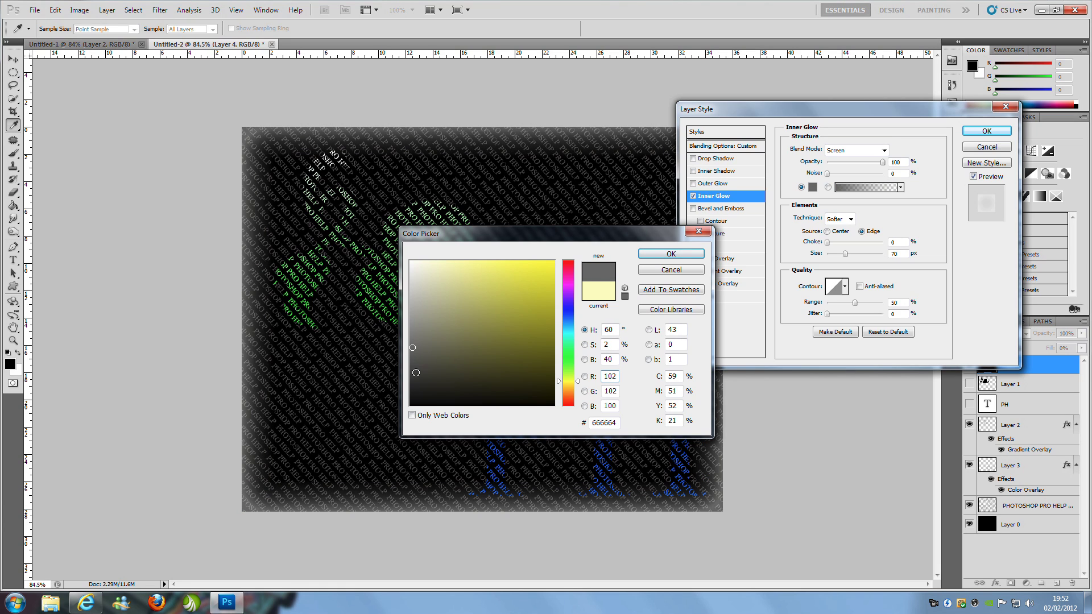
click(411, 405)
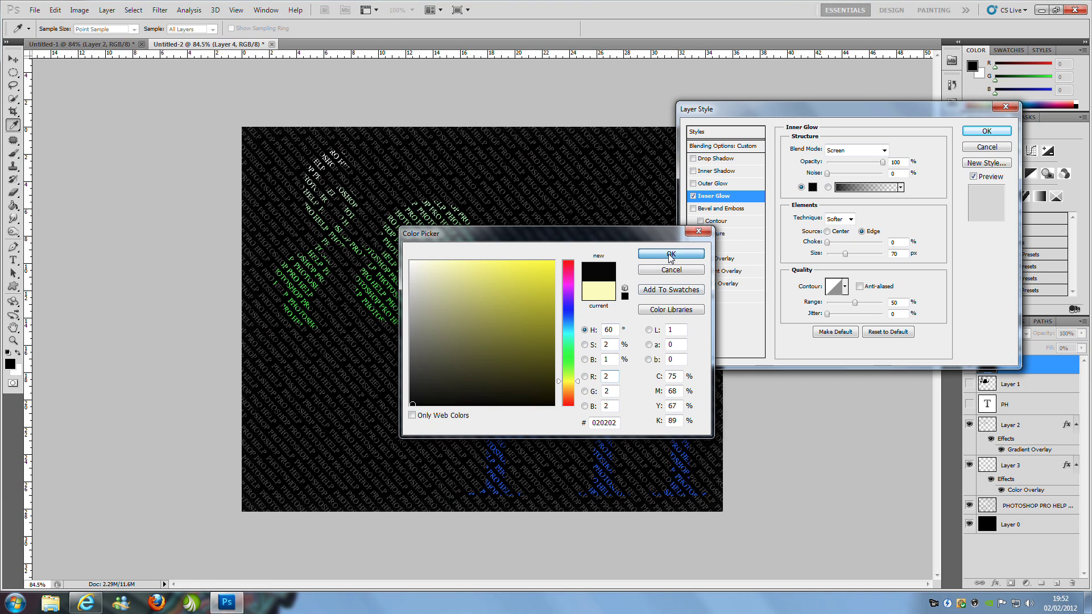
click(671, 254)
- Set the Inner Glow size to 131 px and choke to 9%, and choose the Half Round contour
mouse_move(845, 253)
mouse_down()
mouse_move(858, 256)
mouse_move(836, 241)
mouse_up()
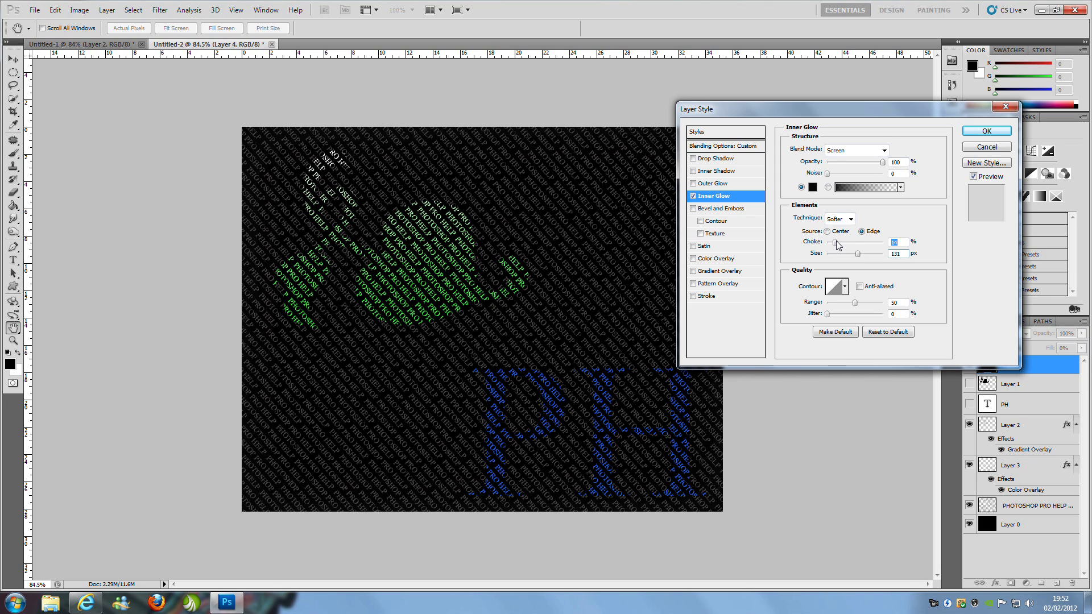
click(832, 243)
click(845, 286)
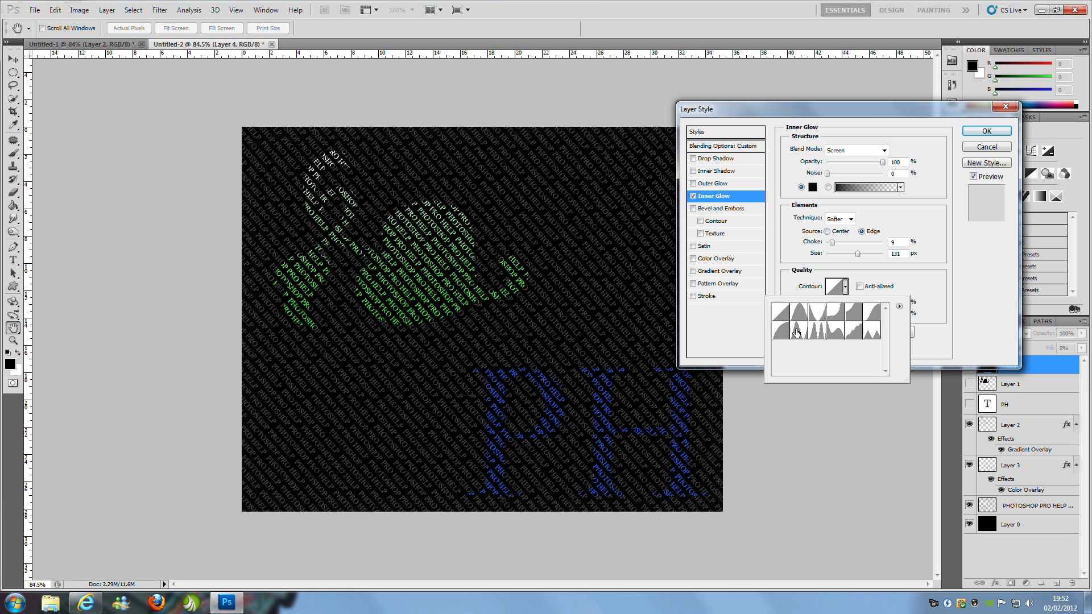
click(786, 335)
click(863, 188)
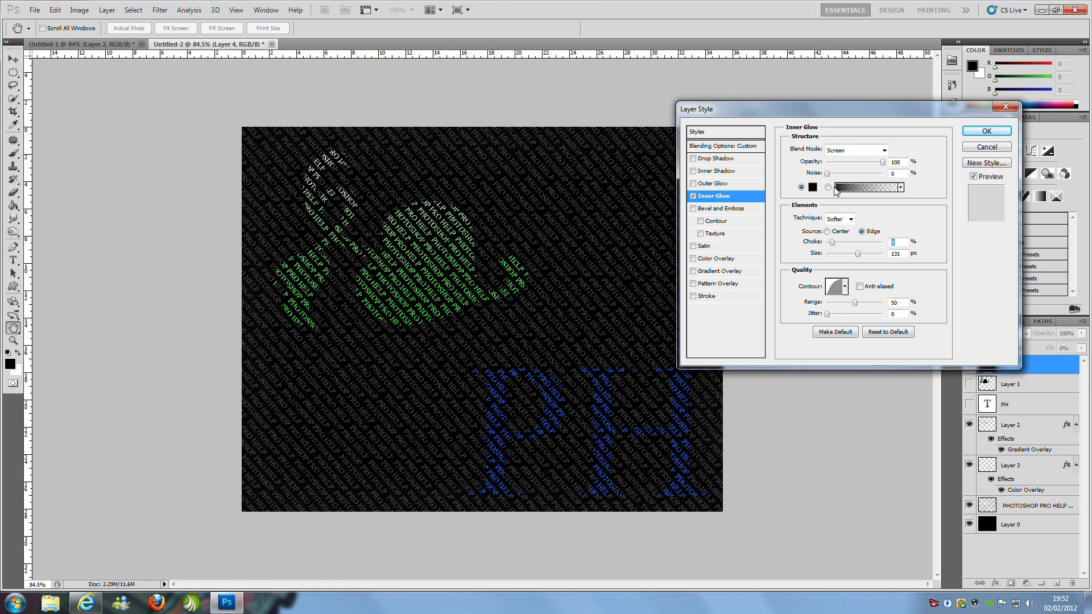
- Set the Inner Glow to Normal blend mode with 36% noise and about 60% opacity, and apply the layer style
drag(829, 173, 848, 175)
click(885, 150)
click(837, 161)
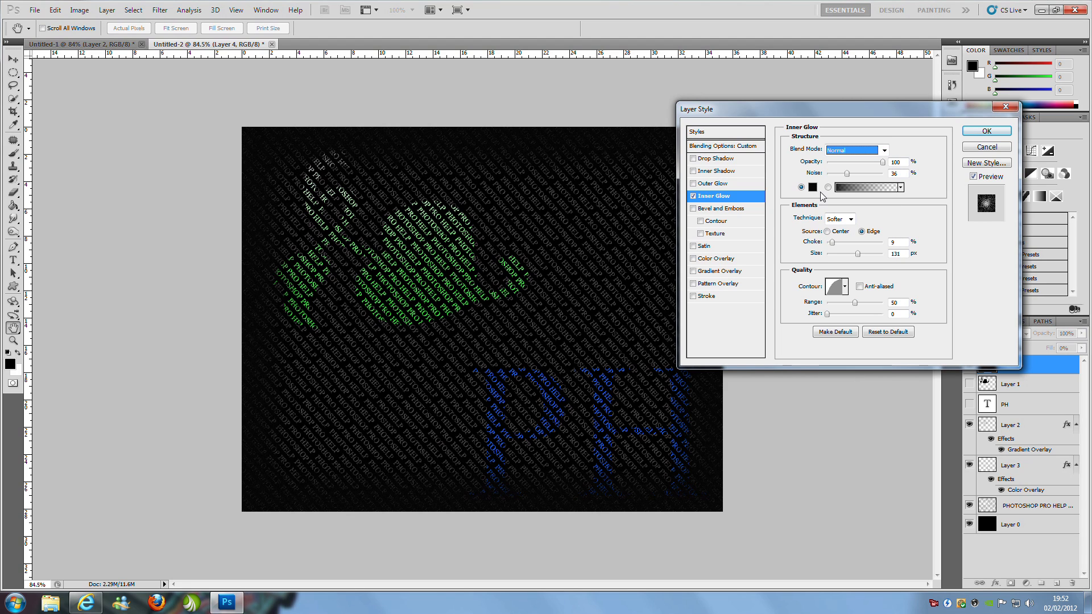
click(928, 147)
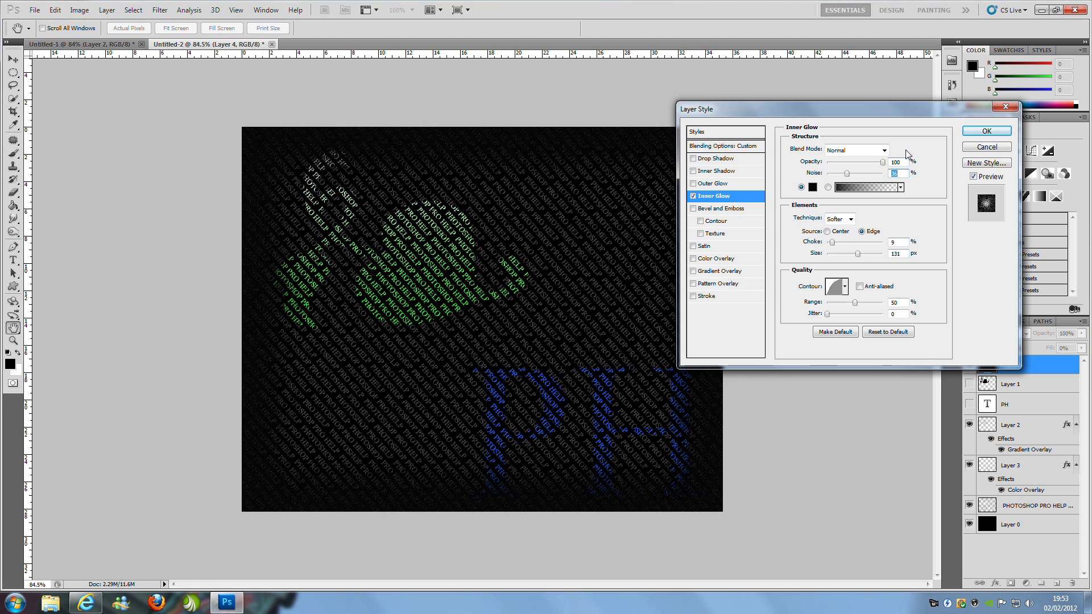
drag(882, 162, 861, 170)
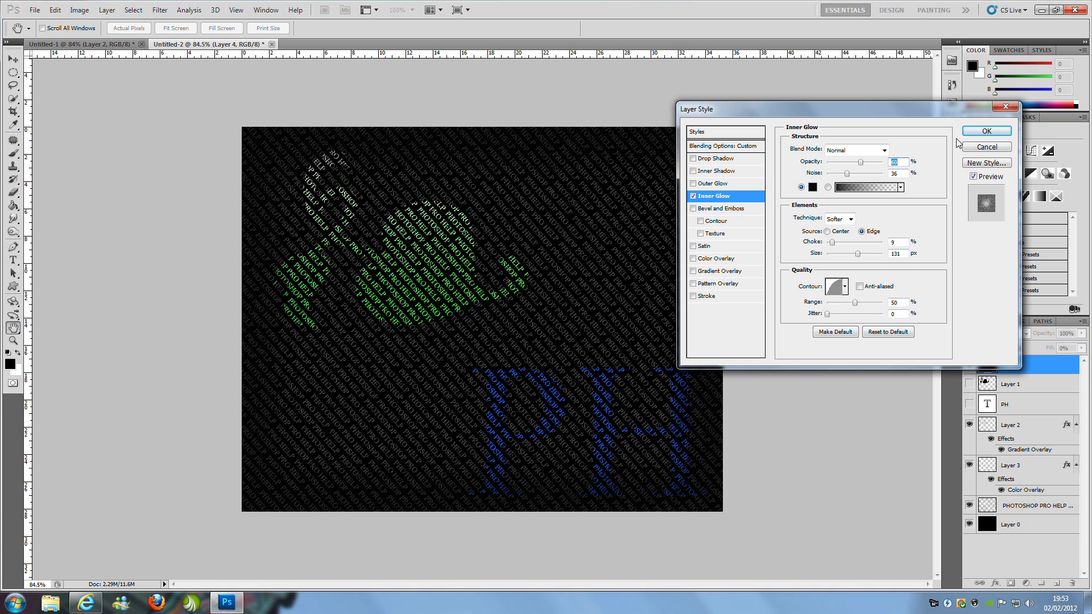
click(985, 132)
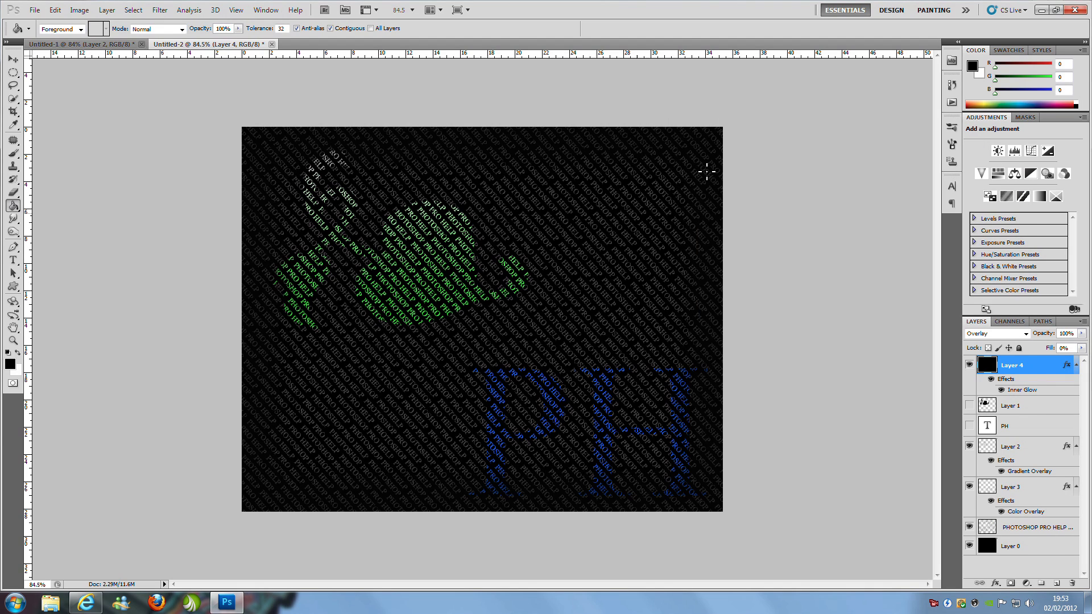